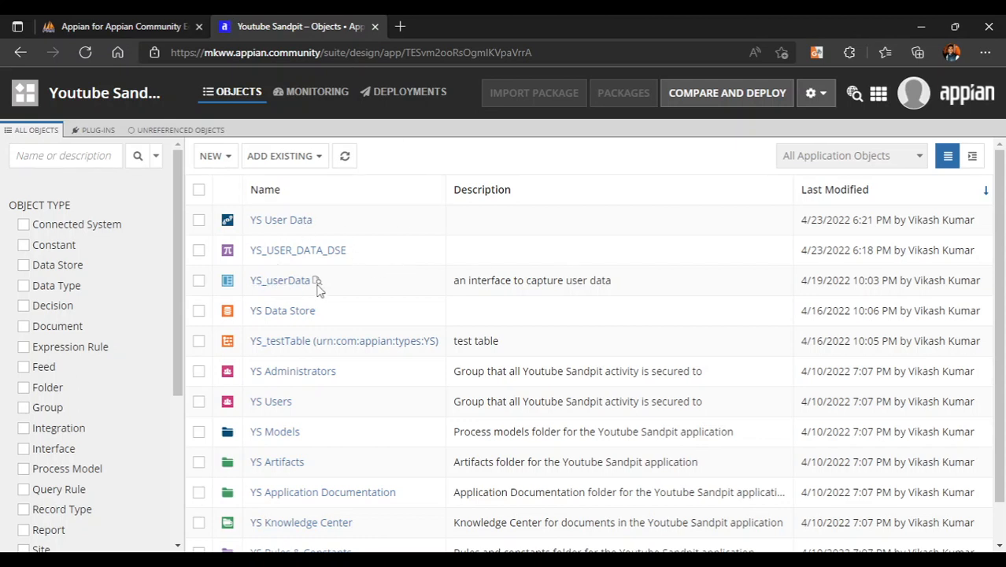
# - Preview the YS_userData interface and review the rows of YS_testTable in the database
pyautogui.moveTo(318, 282)
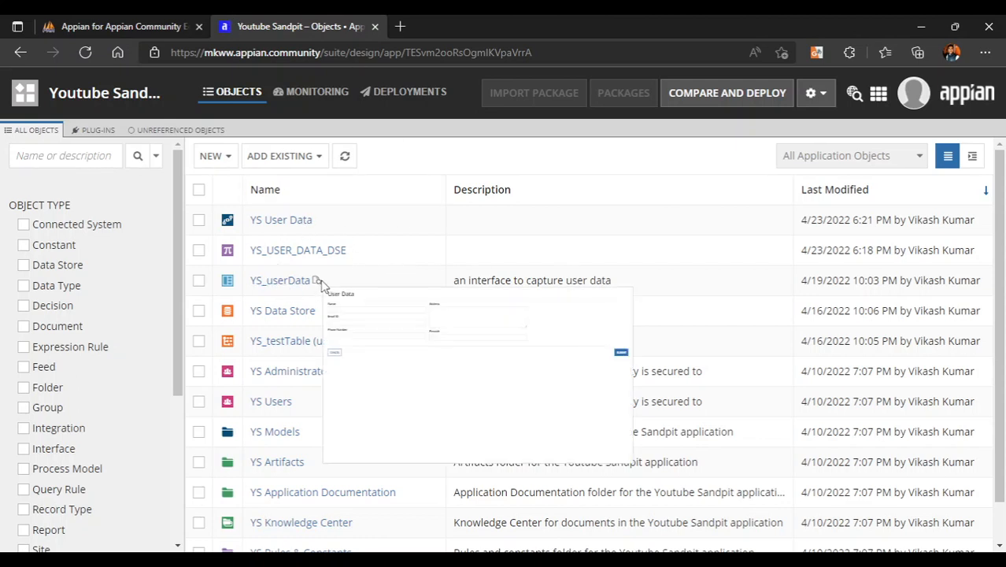
pyautogui.click(174, 26)
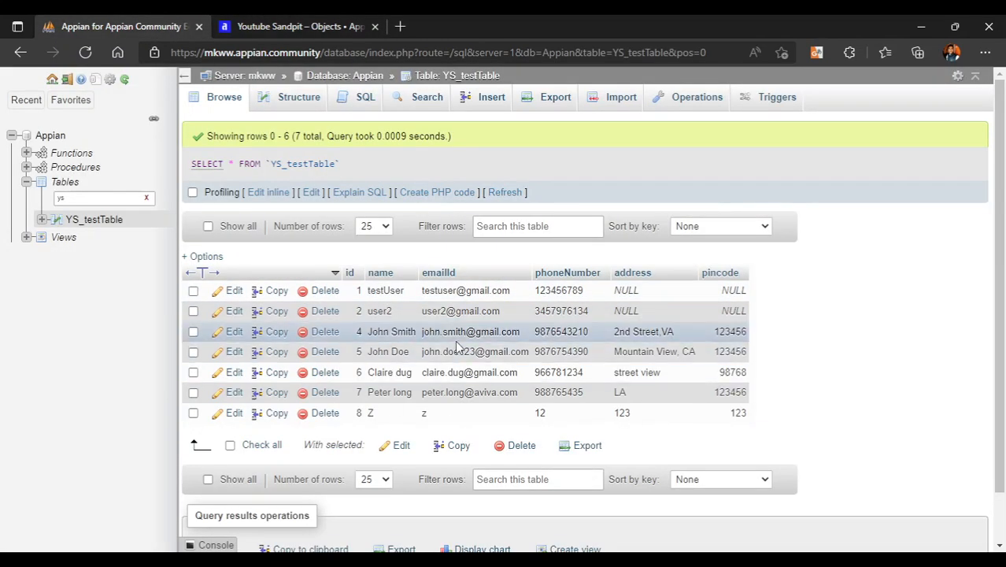
pyautogui.click(299, 26)
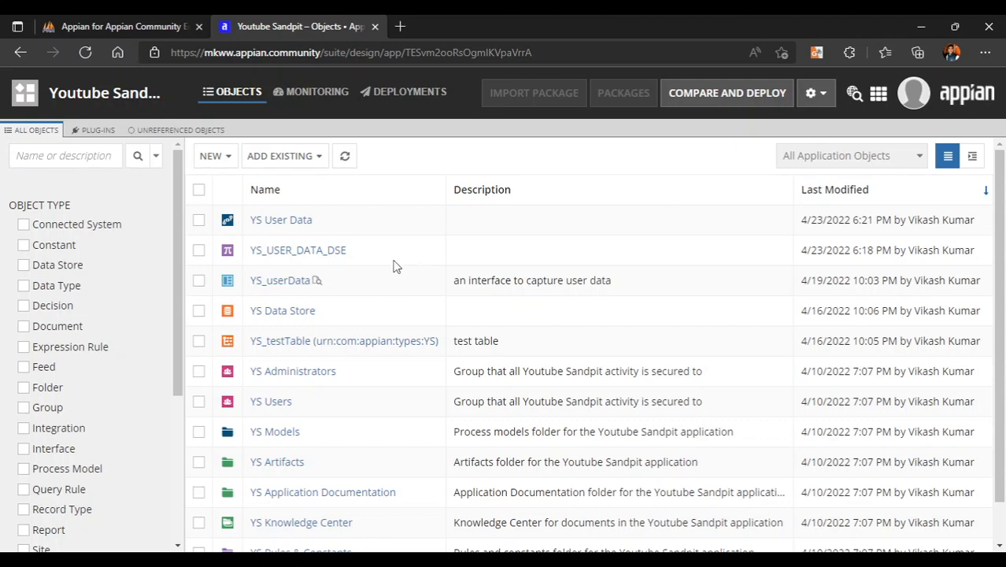
# - Create a record type named YS Tutorial with the plural name Tutorials and save its default security
pyautogui.click(209, 161)
pyautogui.click(225, 239)
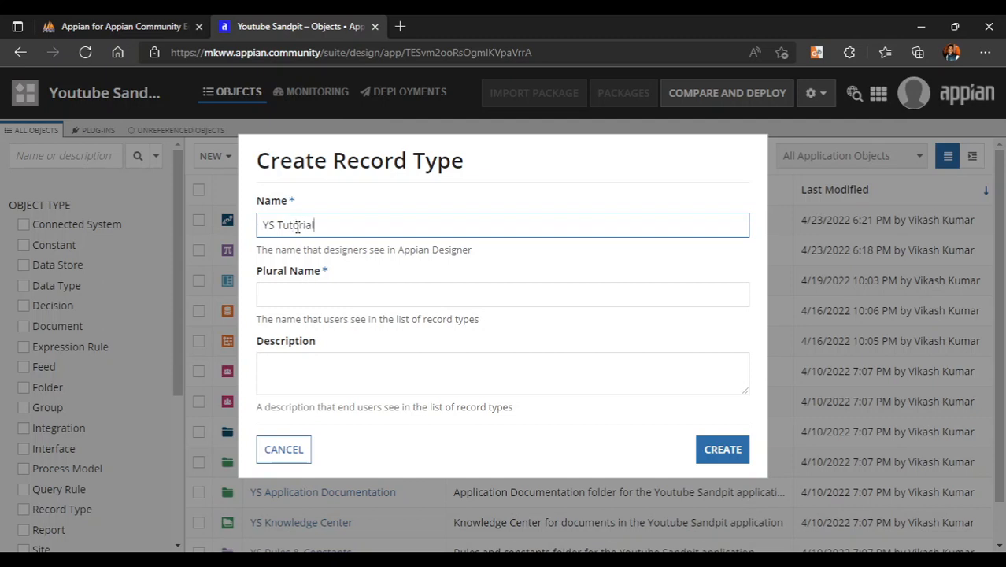
pyautogui.click(347, 297)
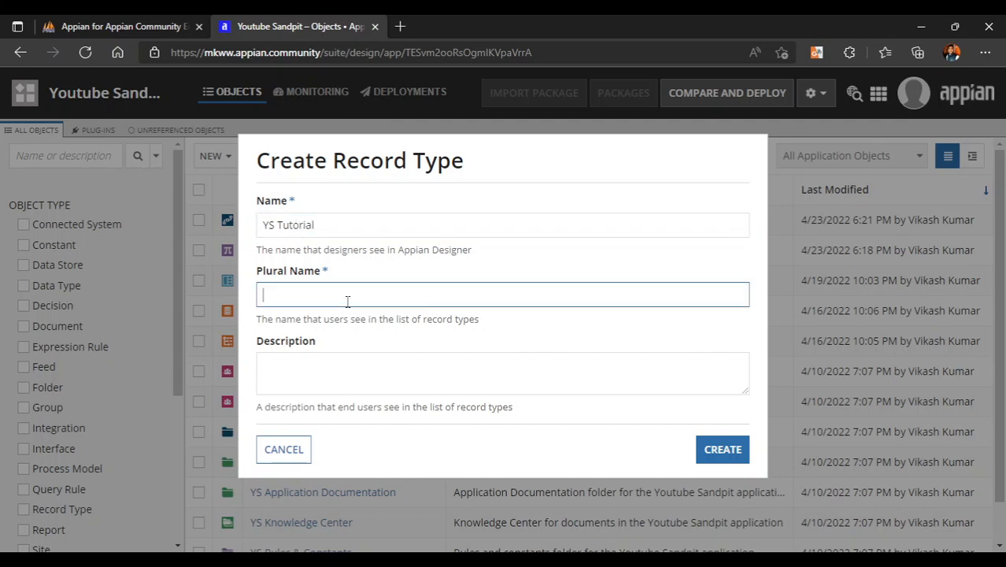
pyautogui.write('Tutorials')
pyautogui.click(385, 373)
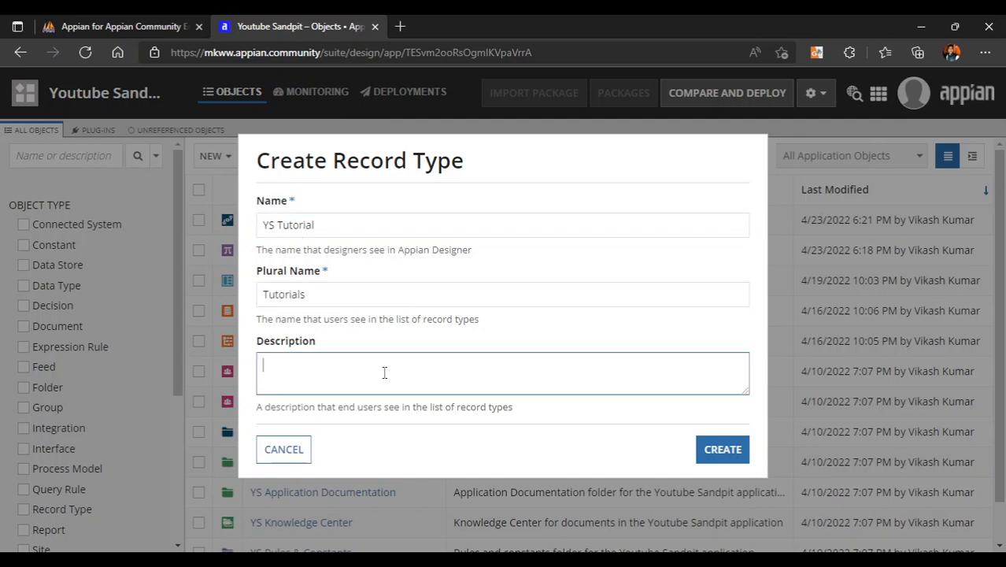
pyautogui.click(724, 450)
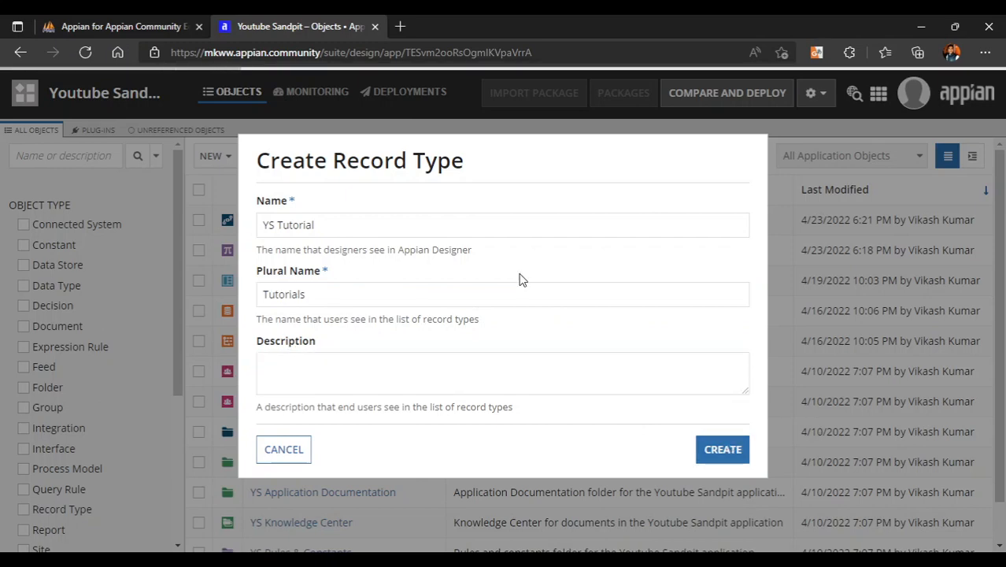
pyautogui.scroll(-1, 530, 406)
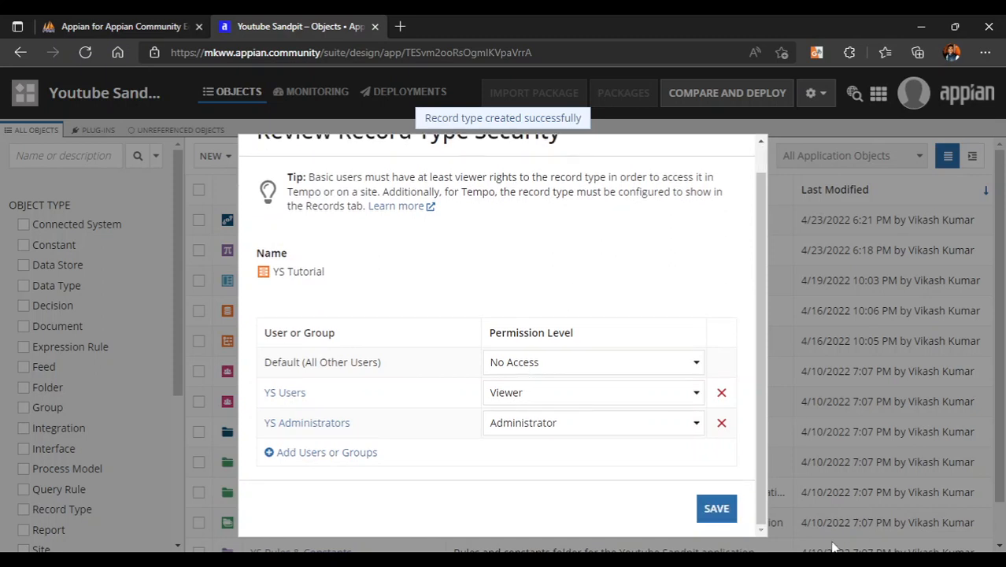
pyautogui.click(700, 518)
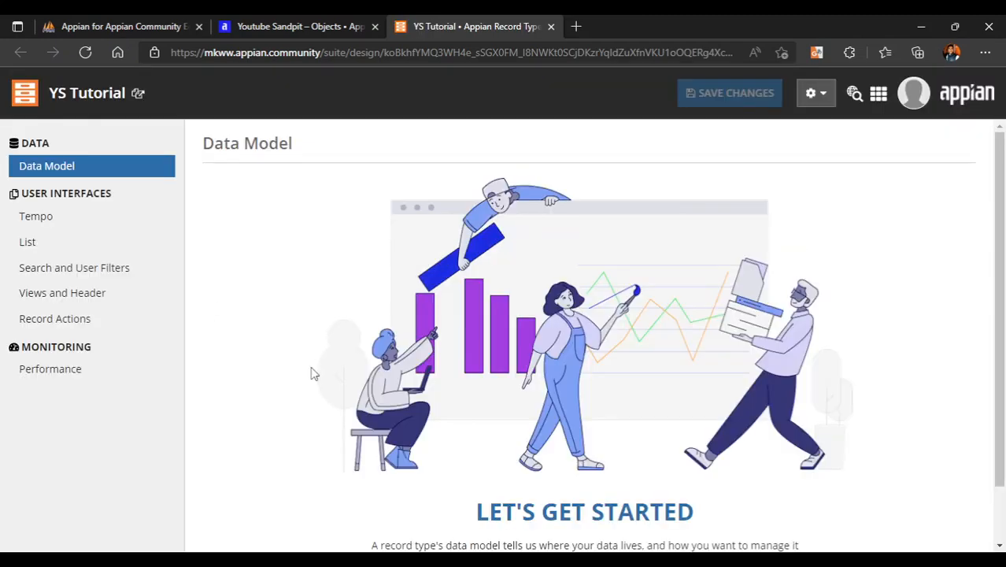
# - Start configuring the record type's data source with Database as the source type
pyautogui.scroll(-1, 442, 377)
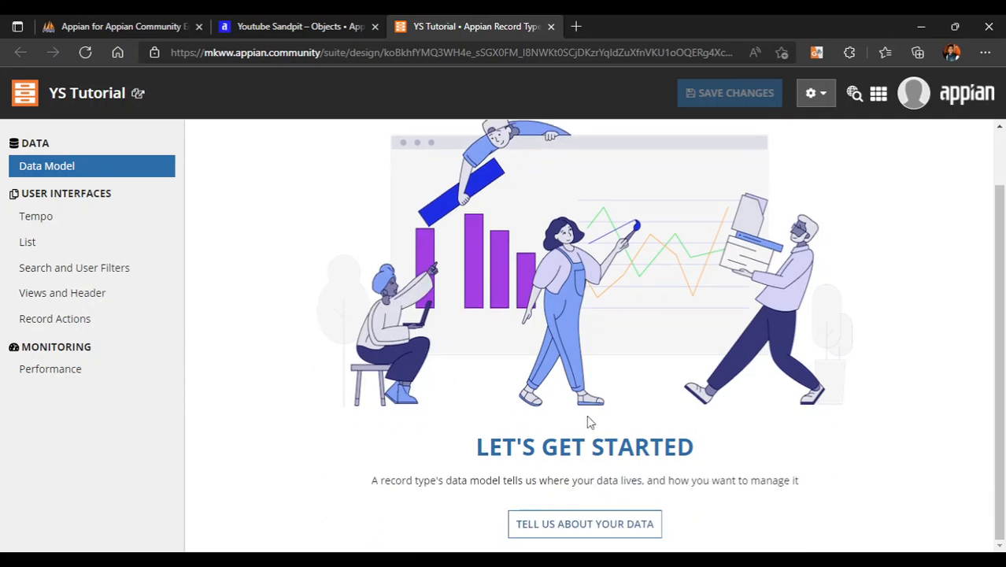
pyautogui.scroll(1, 592, 423)
pyautogui.scroll(-1, 592, 422)
pyautogui.click(563, 523)
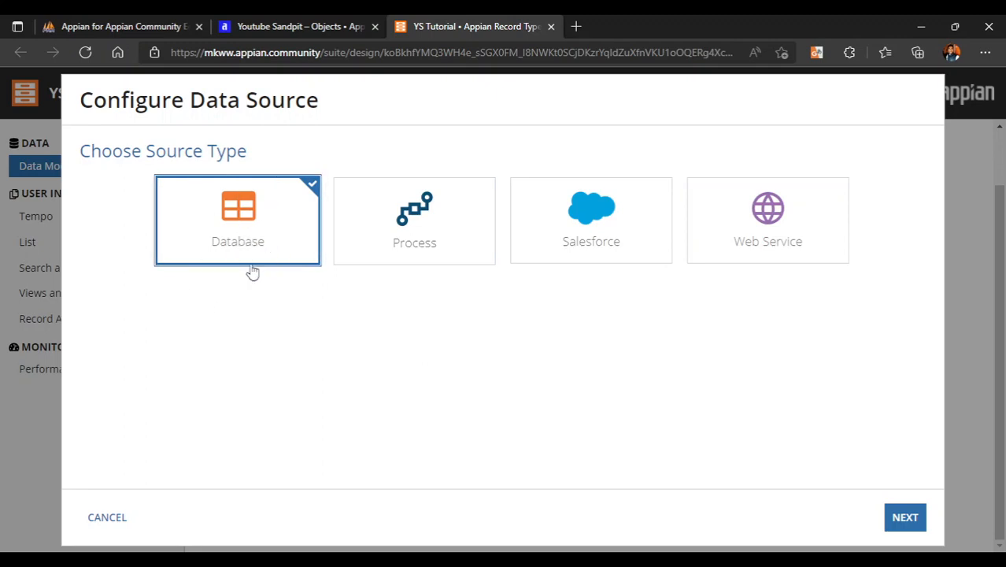
pyautogui.click(905, 516)
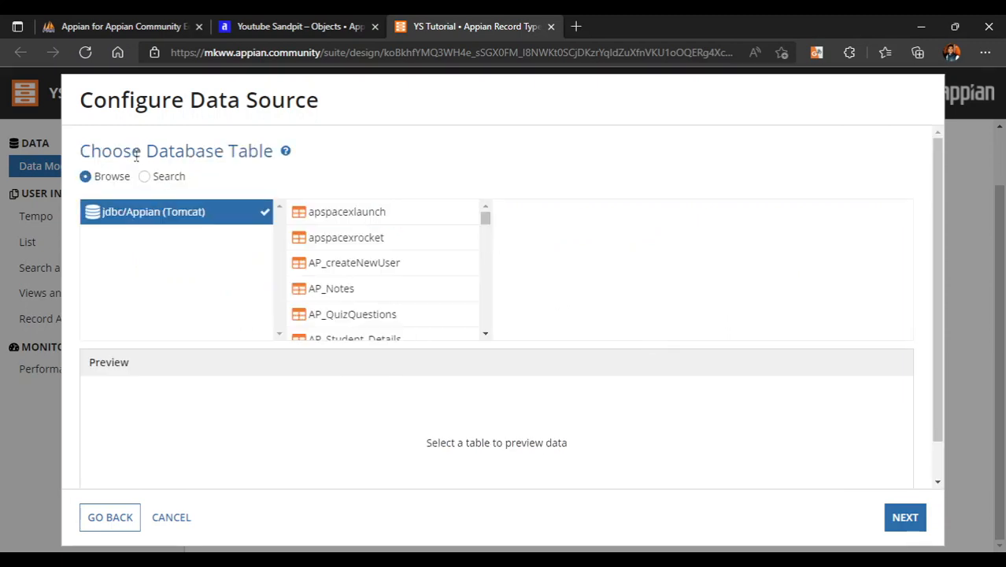
# - Search the jdbc/Appian (Tomcat) data source for "ys_test" and choose YS_testTable as the source table
pyautogui.scroll(-15, 370, 306)
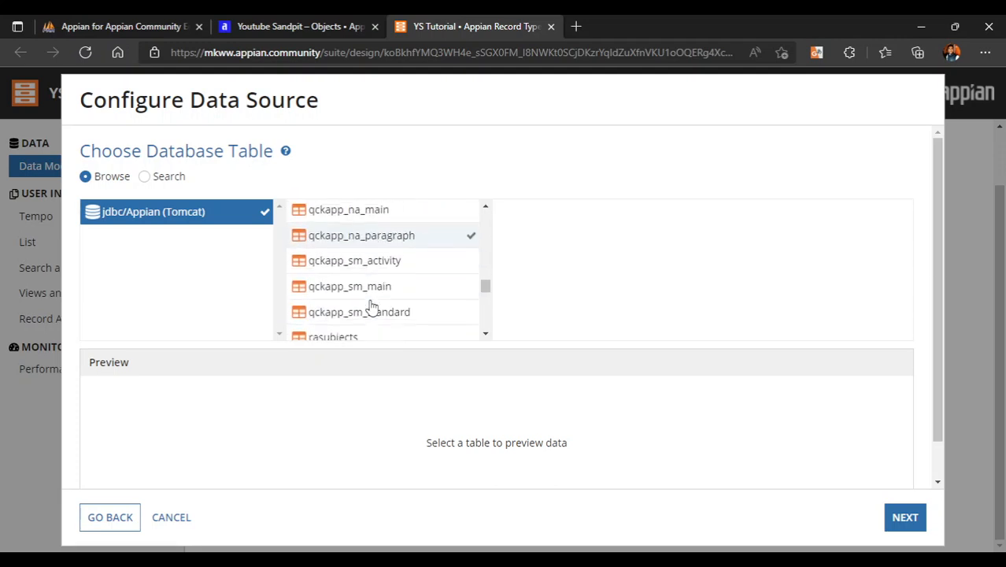
pyautogui.scroll(-10, 371, 307)
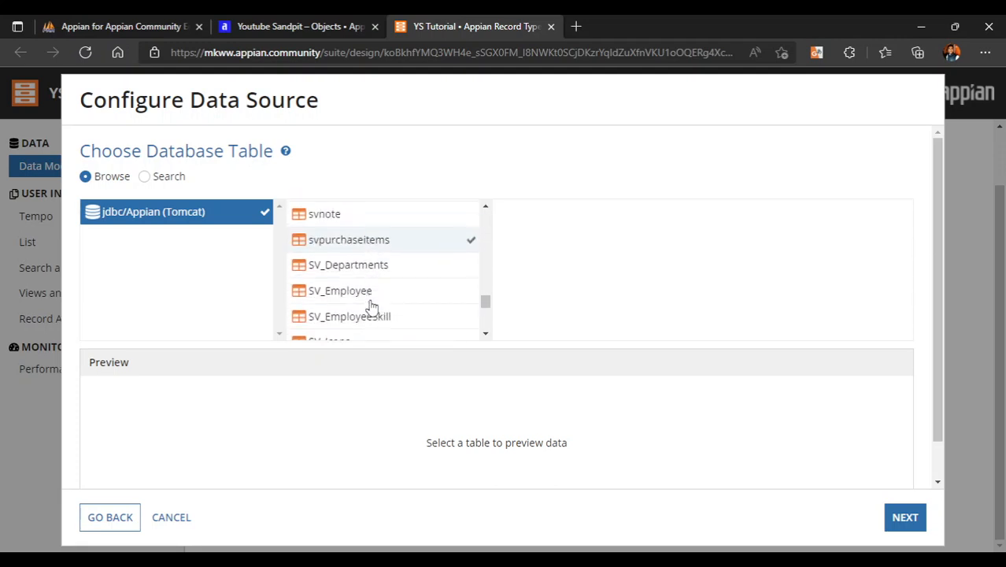
pyautogui.click(171, 177)
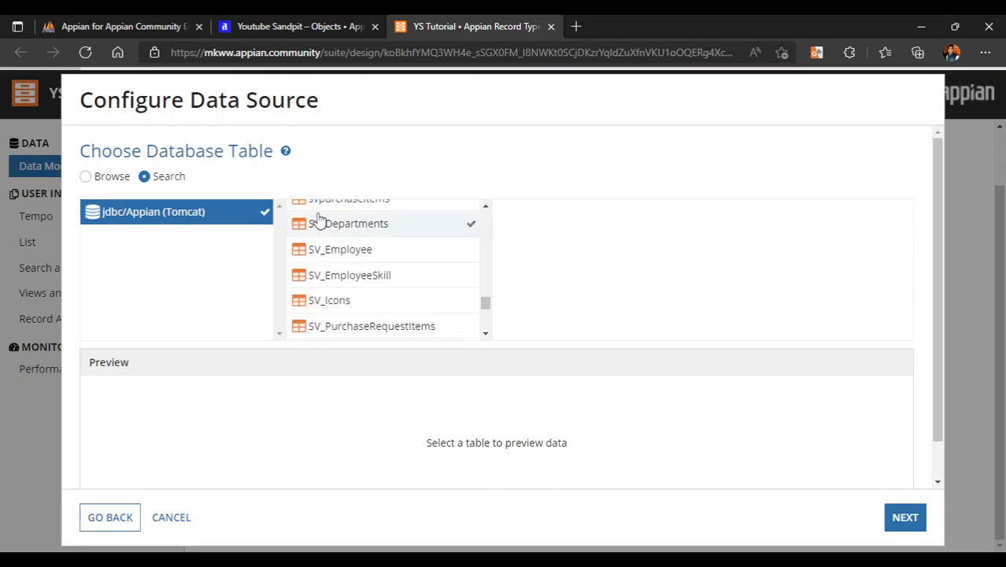
pyautogui.click(92, 19)
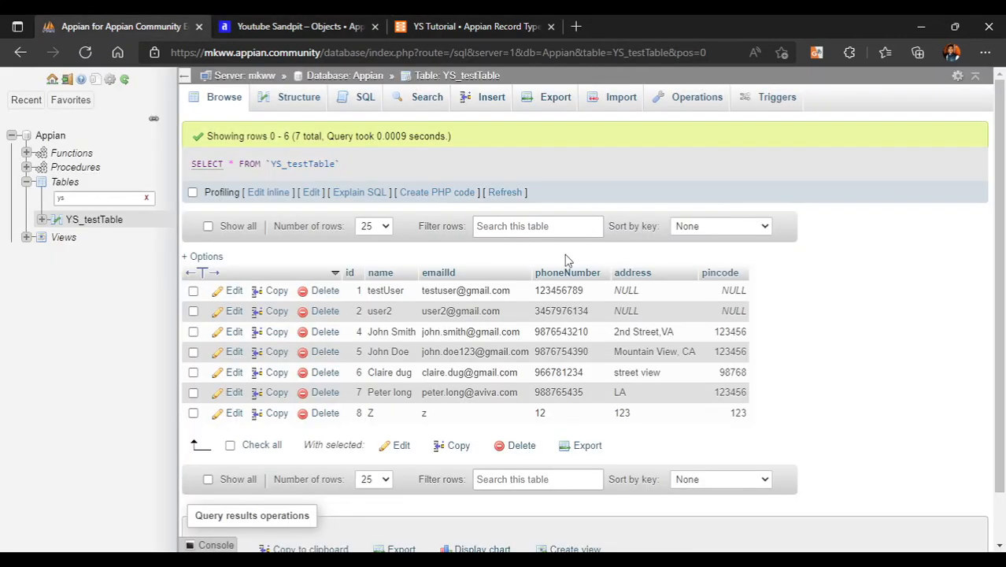
pyautogui.click(435, 16)
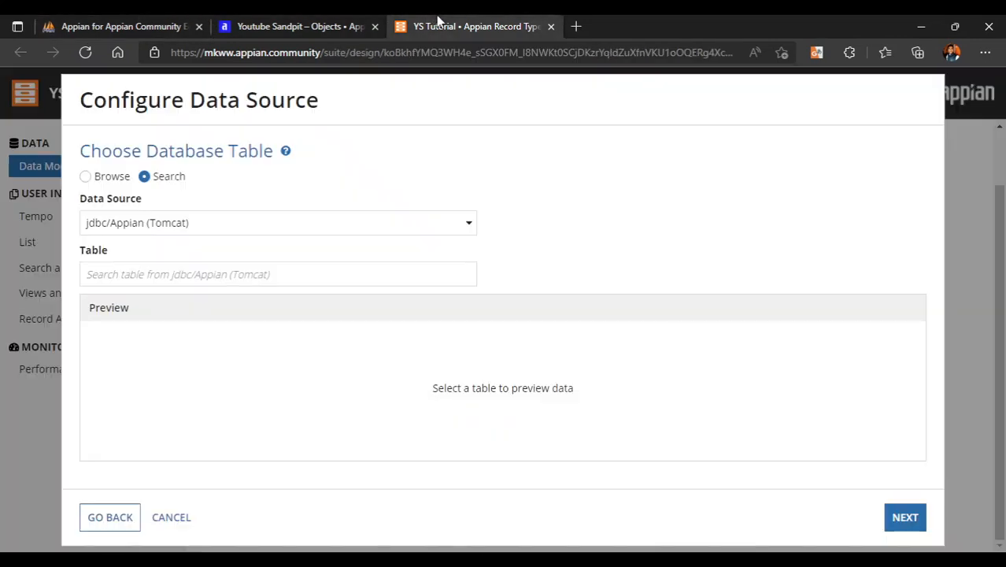
pyautogui.click(169, 282)
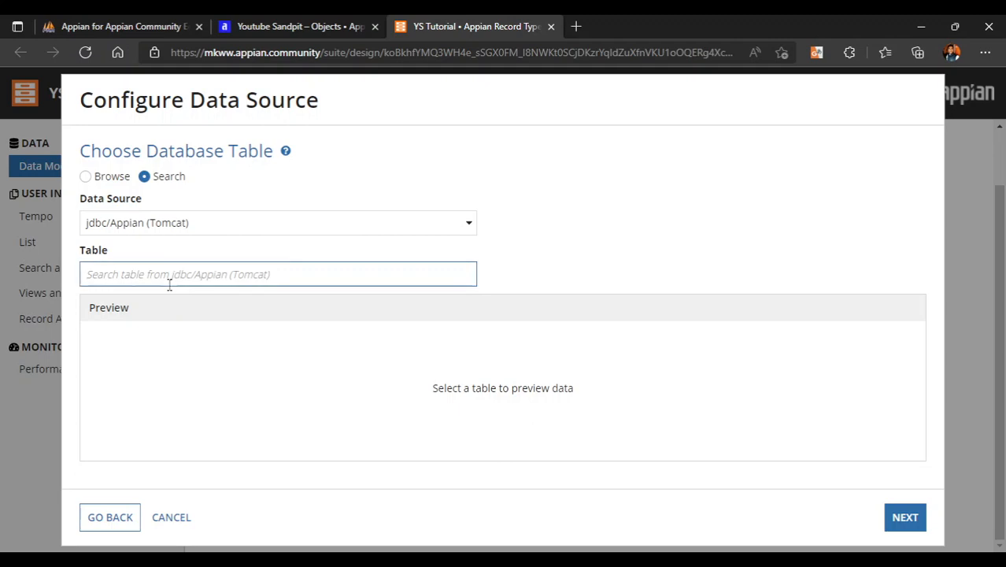
pyautogui.write('ys_test')
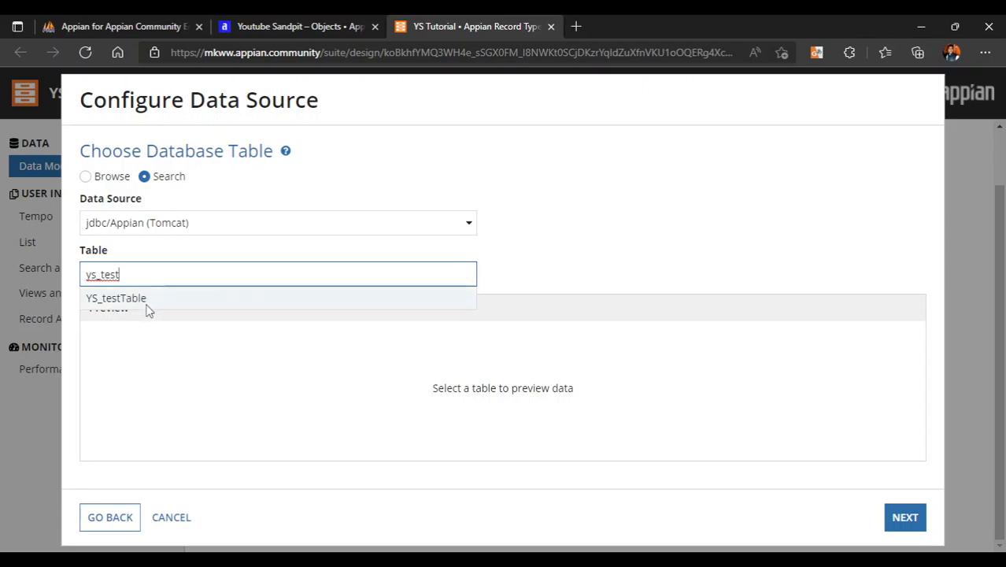
pyautogui.click(148, 309)
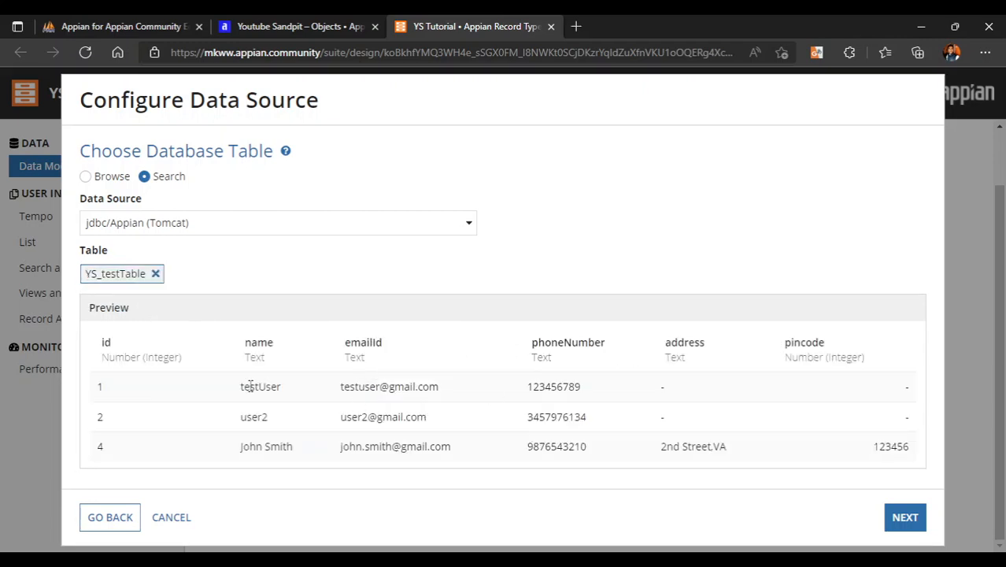
# - Compare the table preview with the database rows, then proceed to field configuration without adding source filters
pyautogui.click(161, 24)
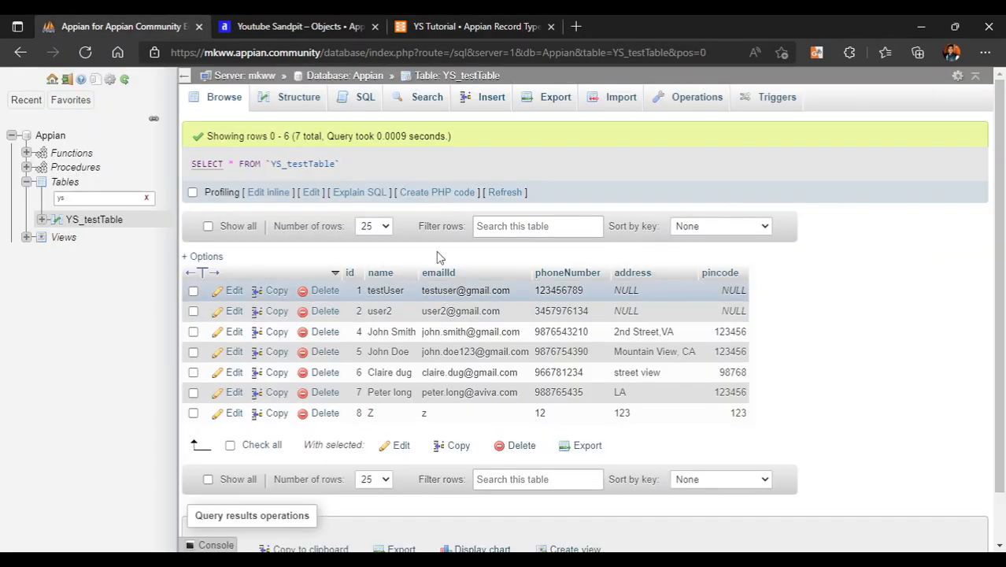
pyautogui.click(490, 18)
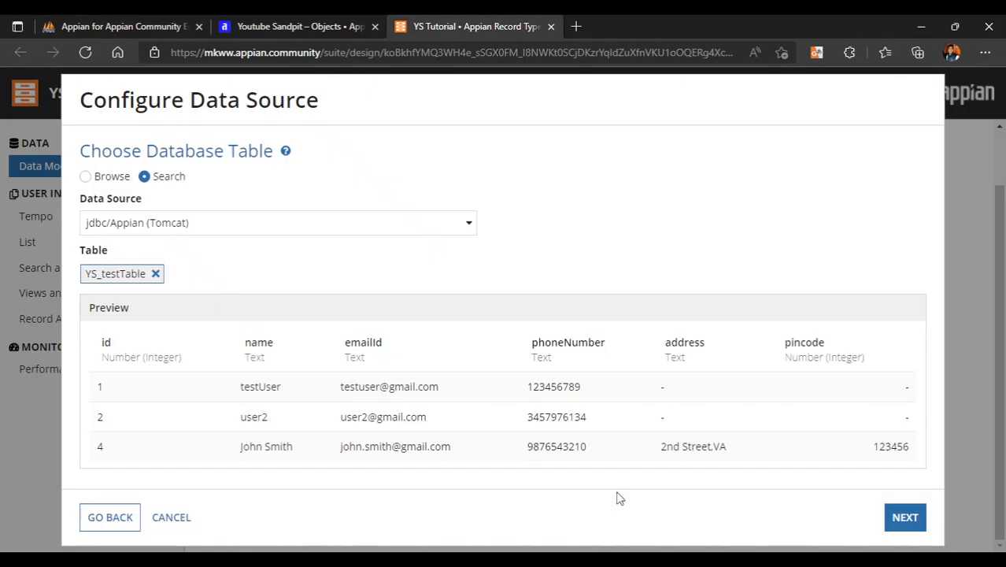
pyautogui.click(910, 523)
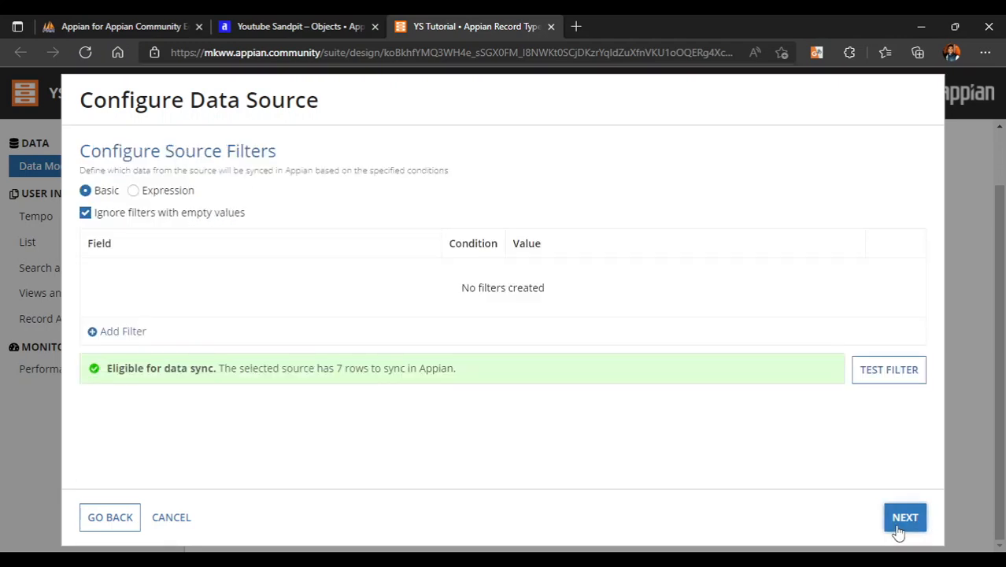
pyautogui.click(912, 520)
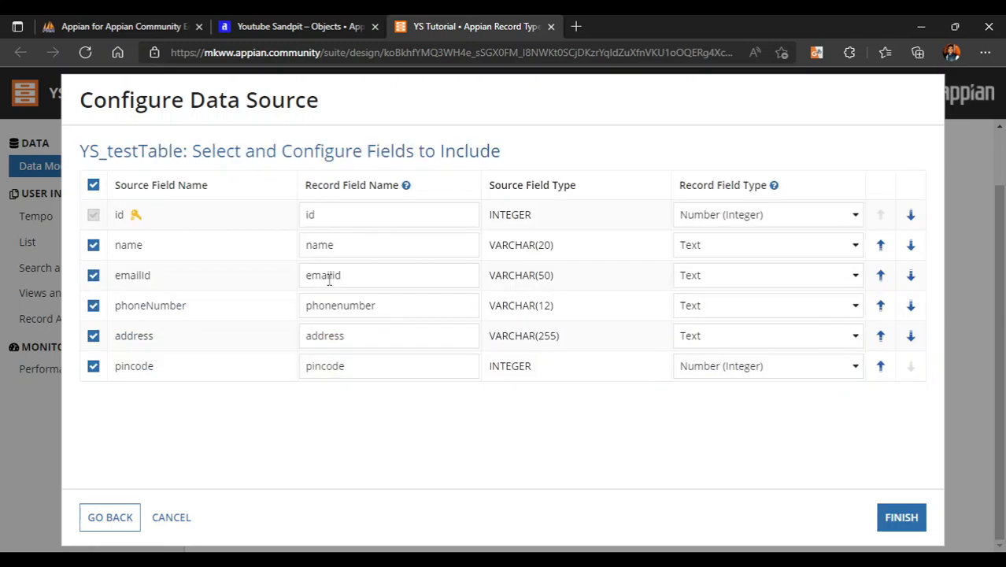
# - Check the source and record field names, keep all YS_testTable fields included, and finish the data source configuration
pyautogui.click(373, 278)
pyautogui.moveTo(126, 189); pyautogui.dragTo(205, 188)
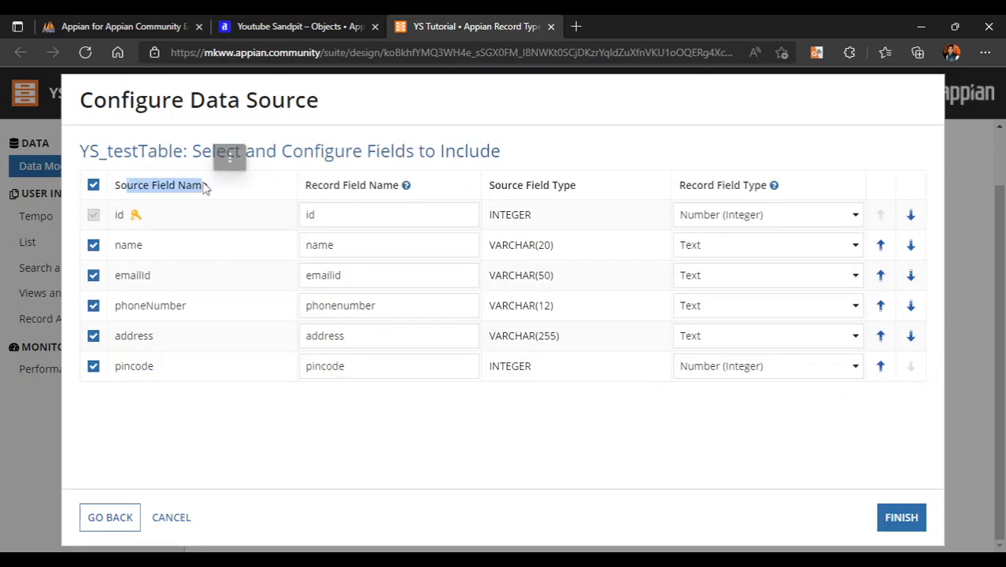
pyautogui.click(167, 285)
pyautogui.moveTo(198, 315); pyautogui.dragTo(116, 312)
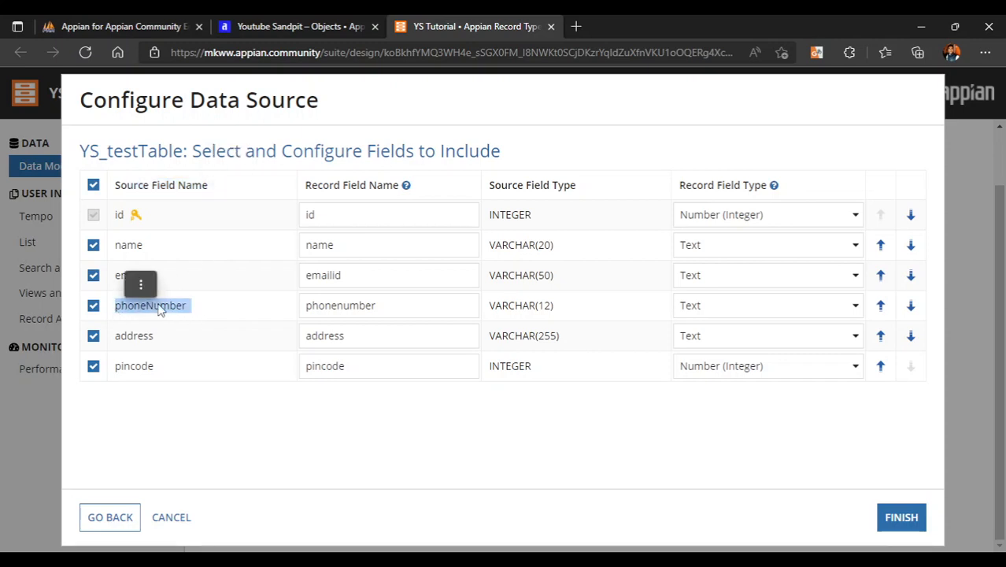
pyautogui.hotkey('ctrl', 'c')
pyautogui.click(380, 303)
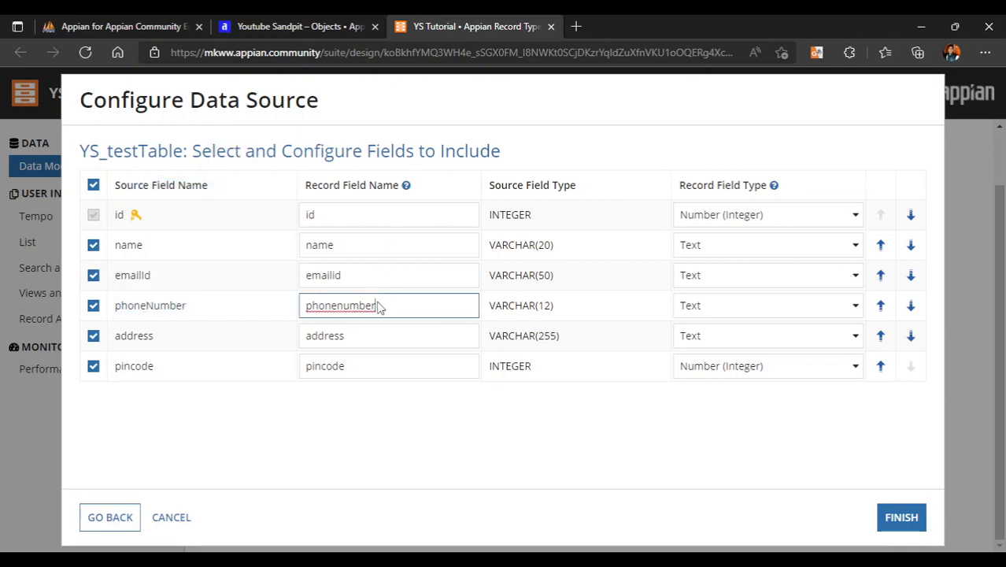
pyautogui.click(405, 355)
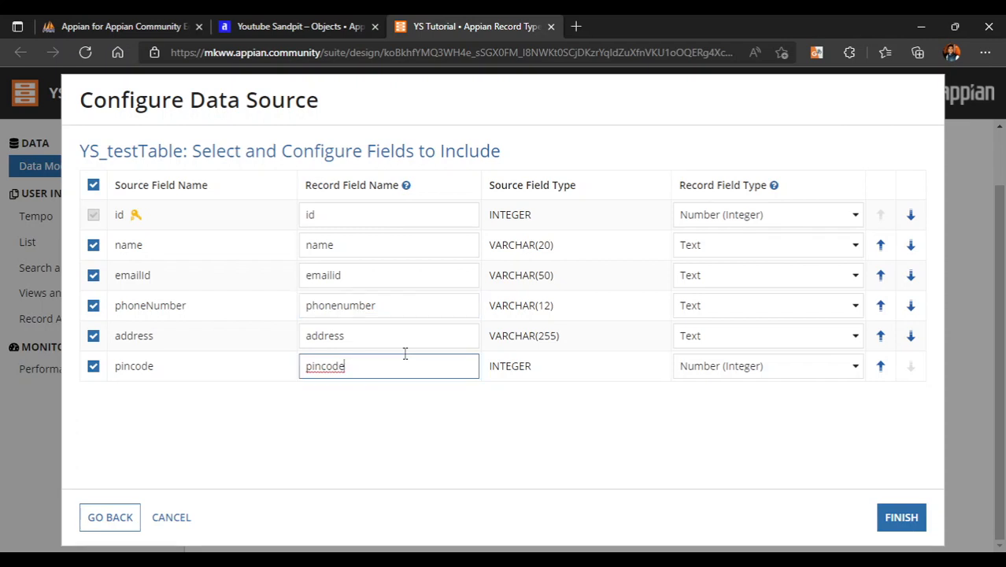
pyautogui.click(358, 307)
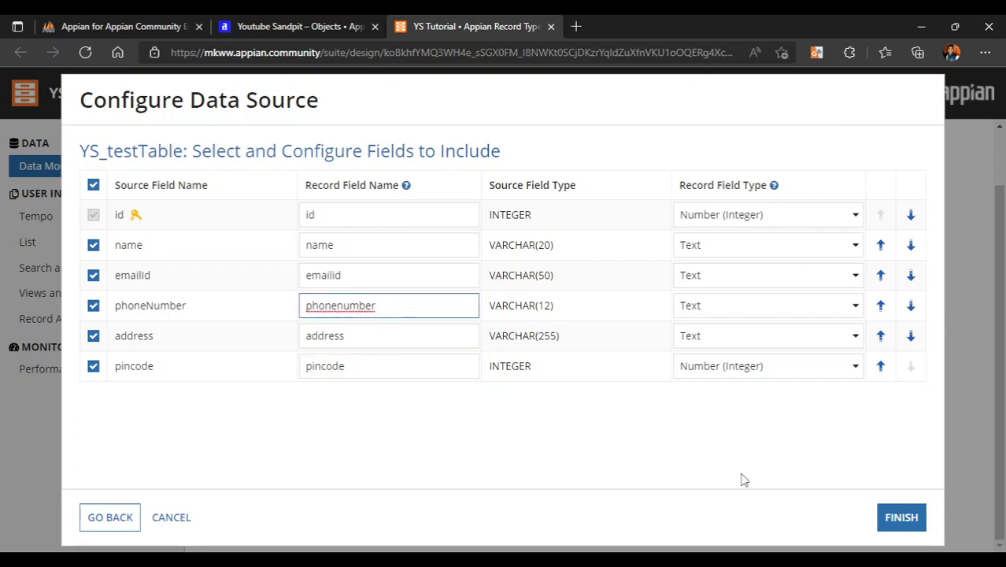
pyautogui.click(906, 517)
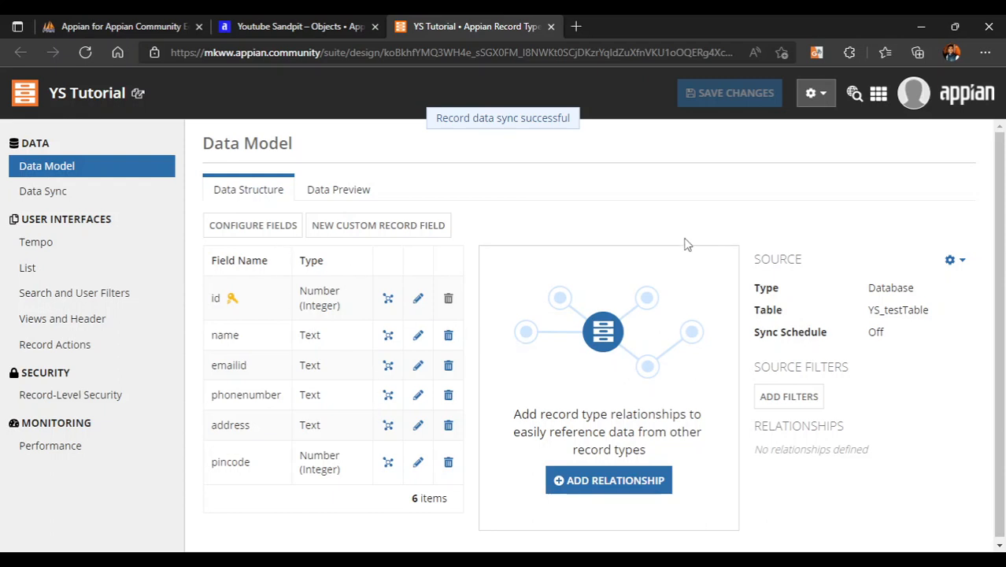
# - Examine the source type and table listed in the record type's data model
pyautogui.moveTo(753, 259); pyautogui.dragTo(800, 258)
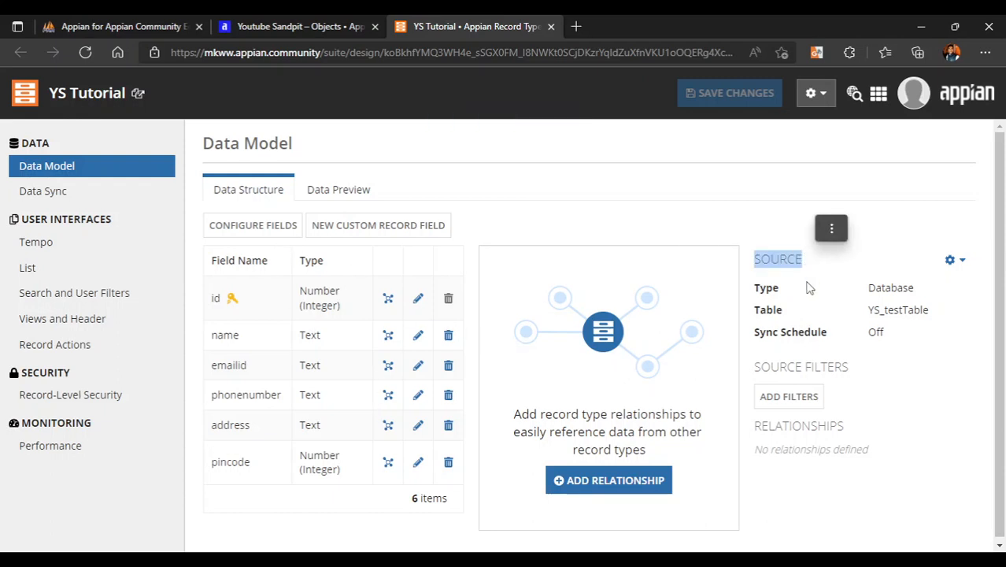
pyautogui.click(808, 286)
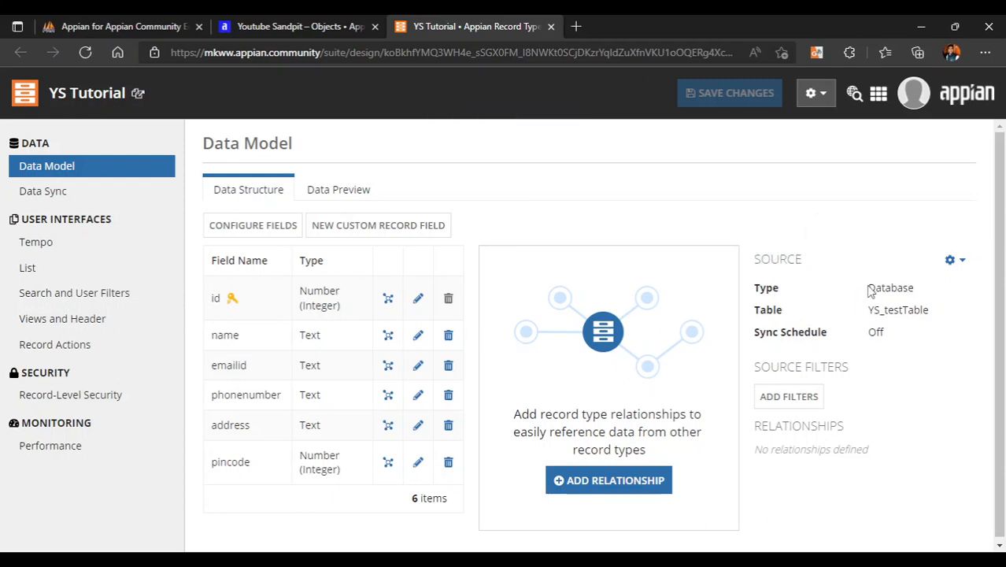
pyautogui.moveTo(867, 288); pyautogui.dragTo(914, 288)
pyautogui.click(811, 331)
pyautogui.moveTo(868, 311); pyautogui.dragTo(941, 315)
pyautogui.click(926, 352)
# - Open the data preview of the record type and look through its rows and columns
pyautogui.click(337, 191)
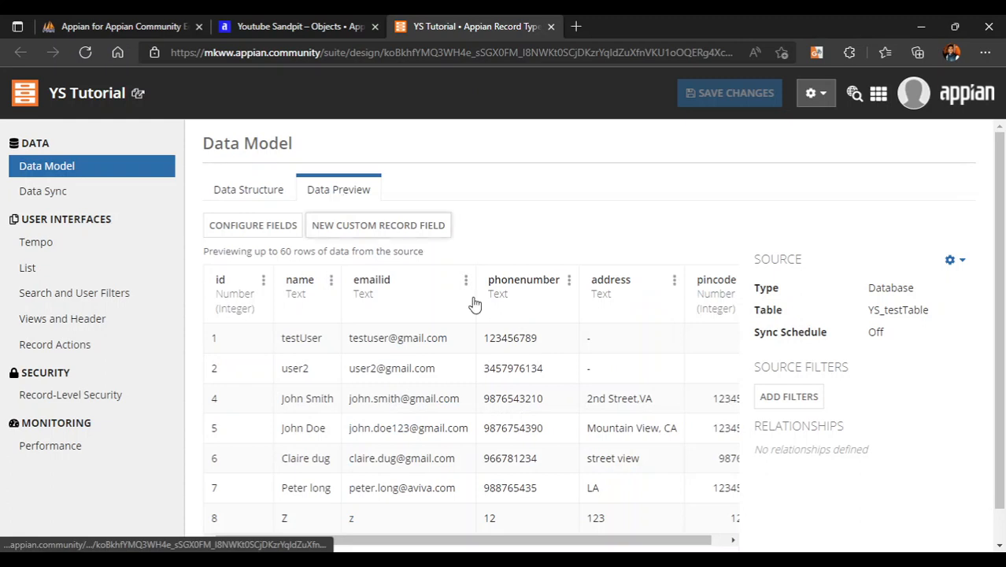
pyautogui.scroll(-1, 481, 475)
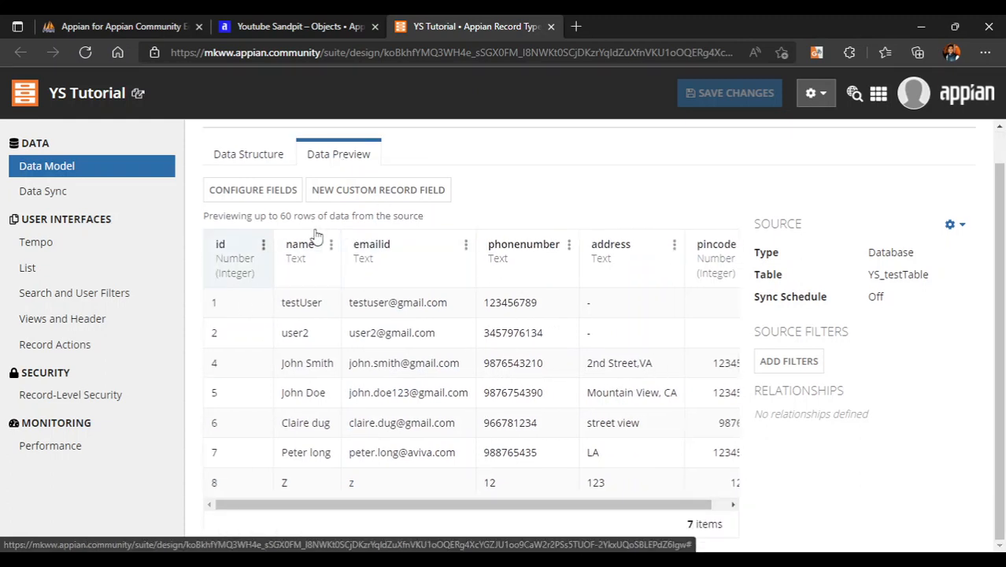
pyautogui.hscroll(1, 460, 378)
pyautogui.scroll(1, 460, 378)
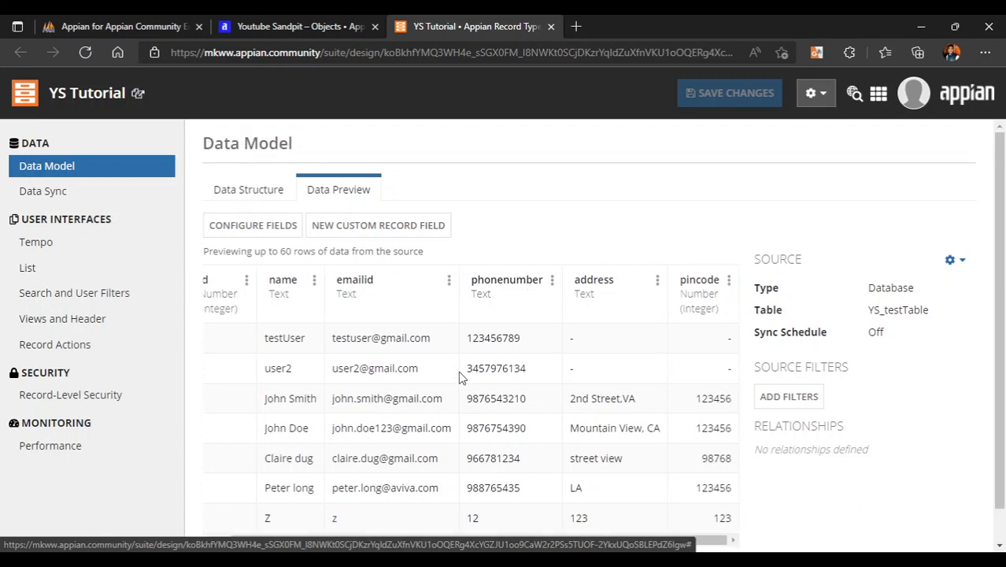
# - Open the record list of YS Tutorial and compare its entries with the YS_testTable rows in the database
pyautogui.click(137, 95)
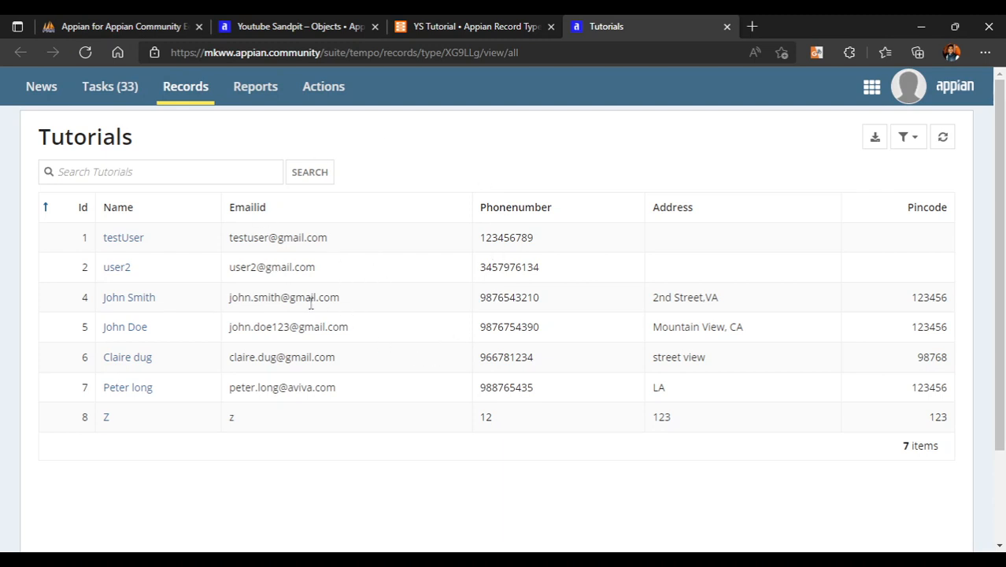
pyautogui.click(130, 26)
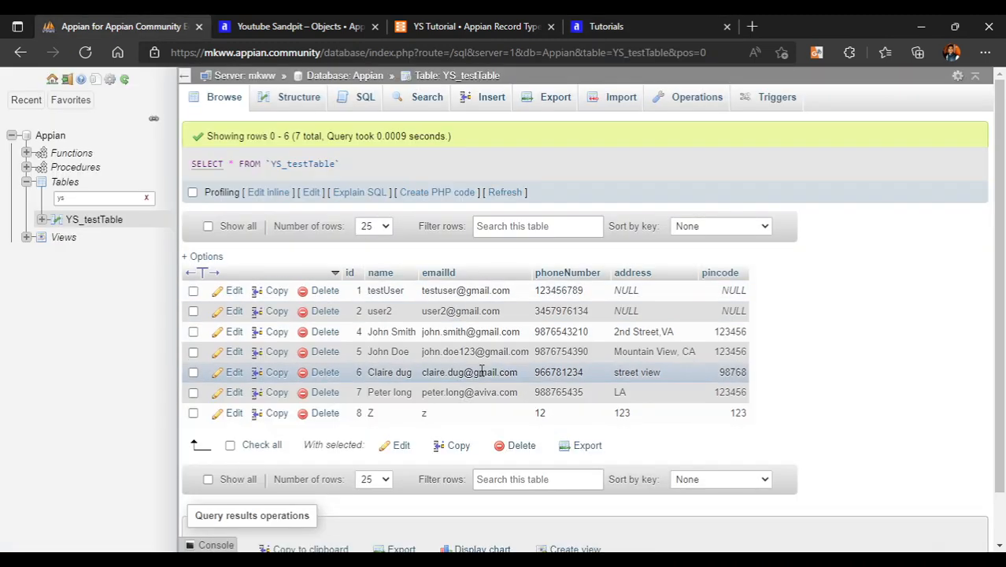
pyautogui.click(638, 22)
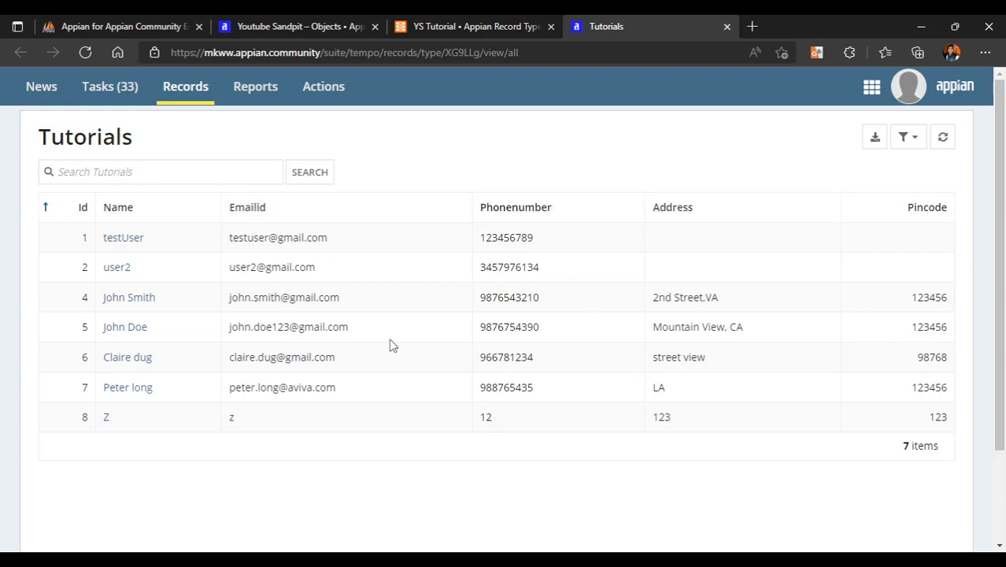
# - Enable showing the YS Tutorial record type on the records tab in Tempo, checking the Tutorials record list for reference
pyautogui.click(475, 29)
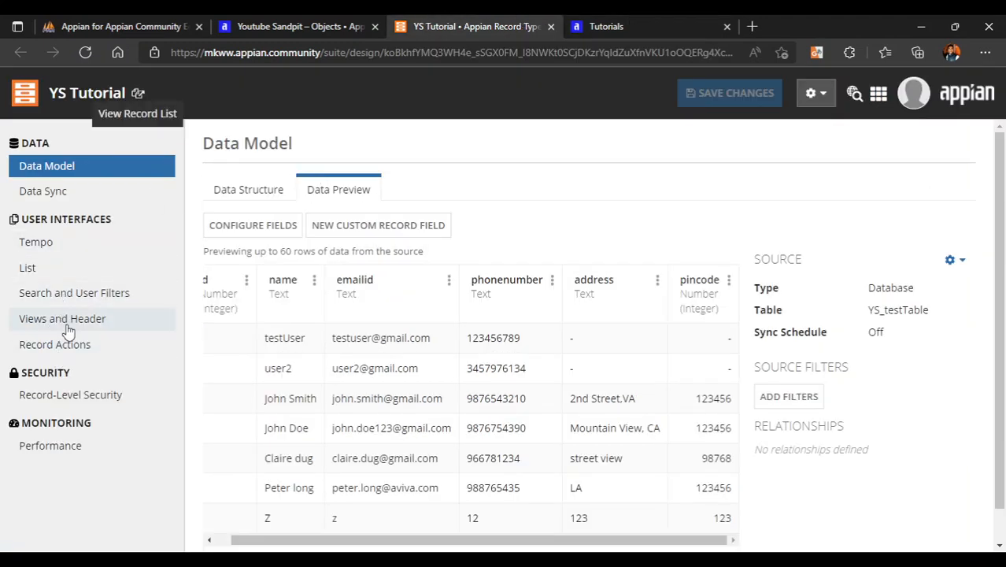
pyautogui.click(48, 250)
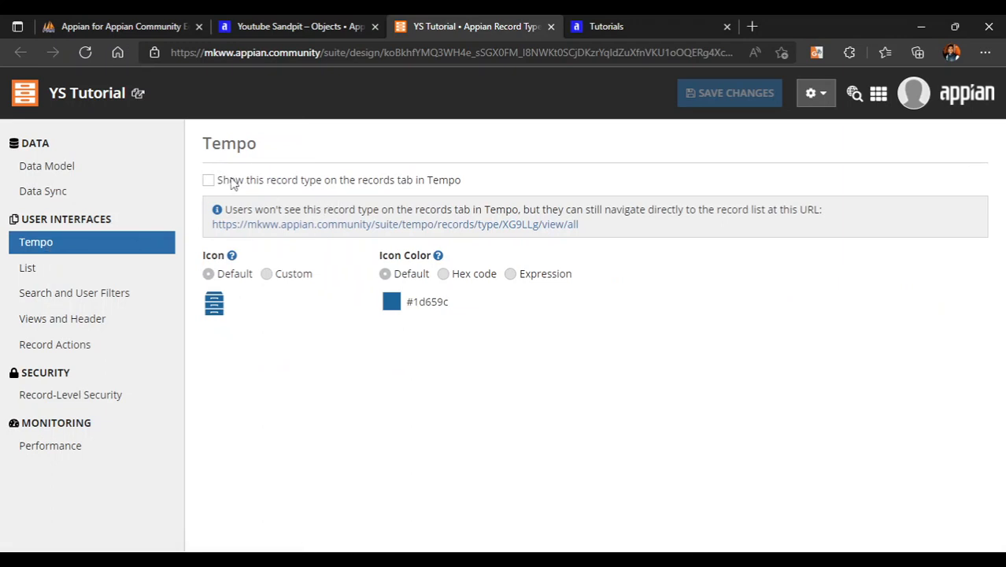
pyautogui.moveTo(232, 180); pyautogui.dragTo(270, 182)
pyautogui.click(330, 182)
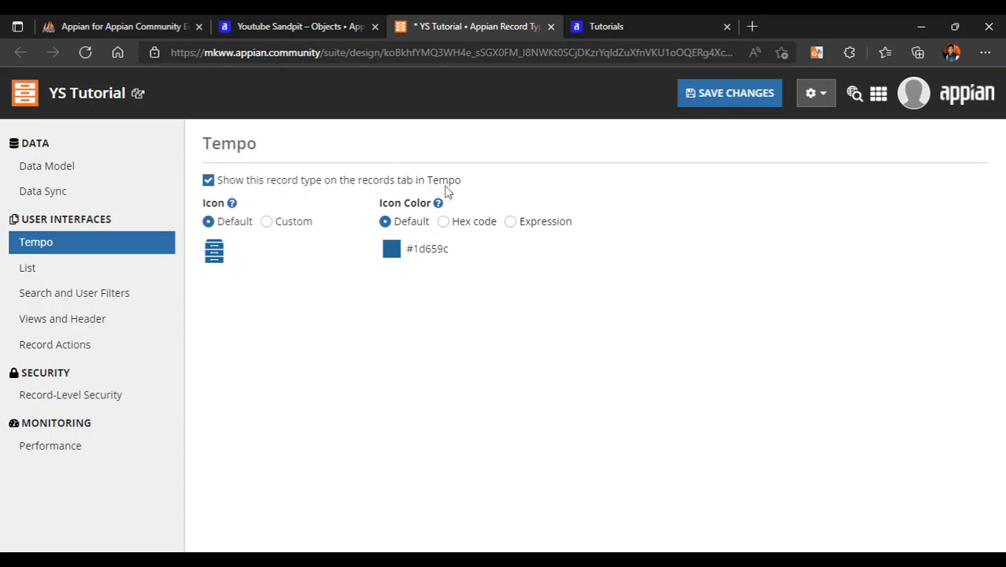
pyautogui.click(675, 19)
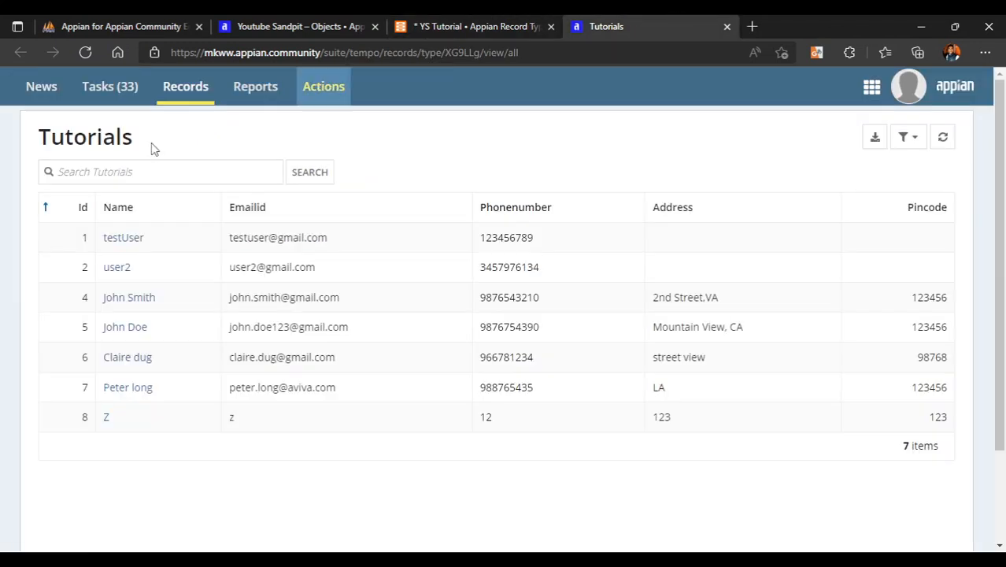
pyautogui.click(451, 20)
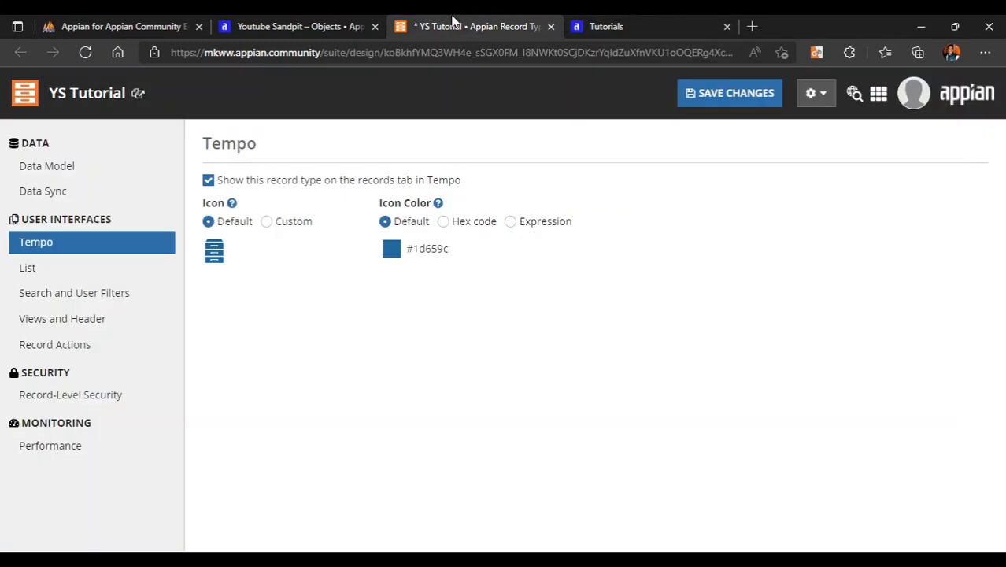
# - Edit the record list and change the Emailid column's label to "Email Id"
pyautogui.click(47, 278)
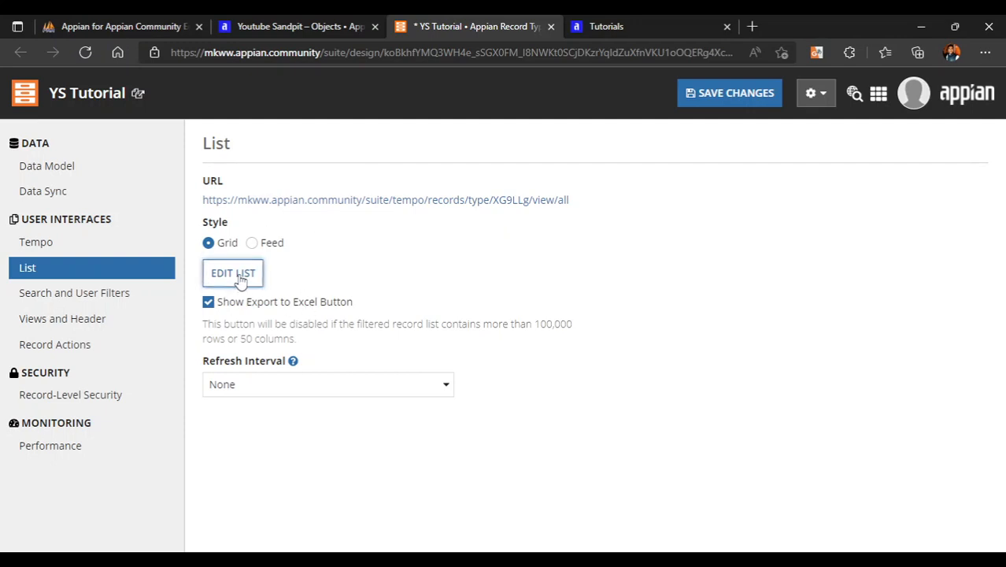
pyautogui.click(236, 275)
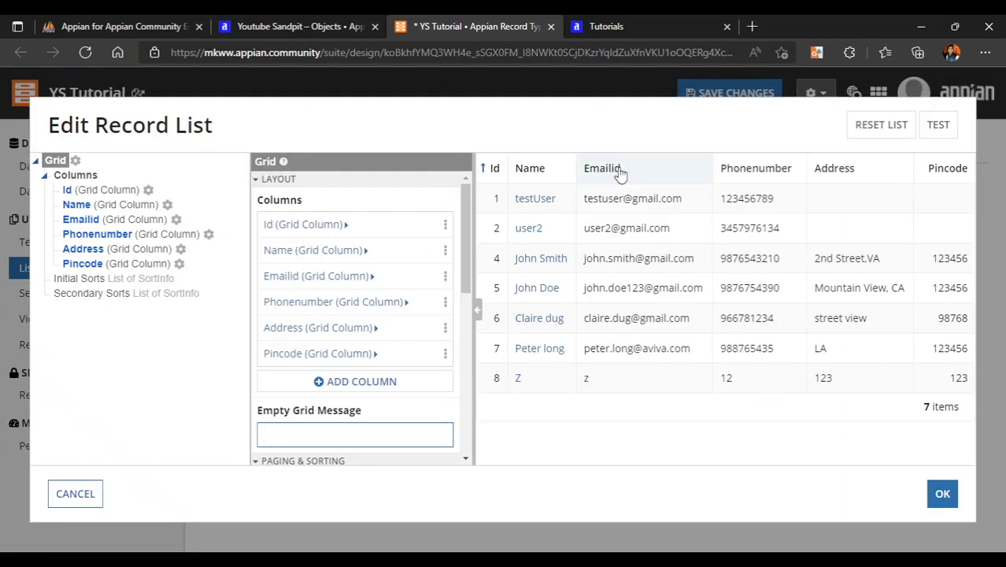
pyautogui.click(298, 279)
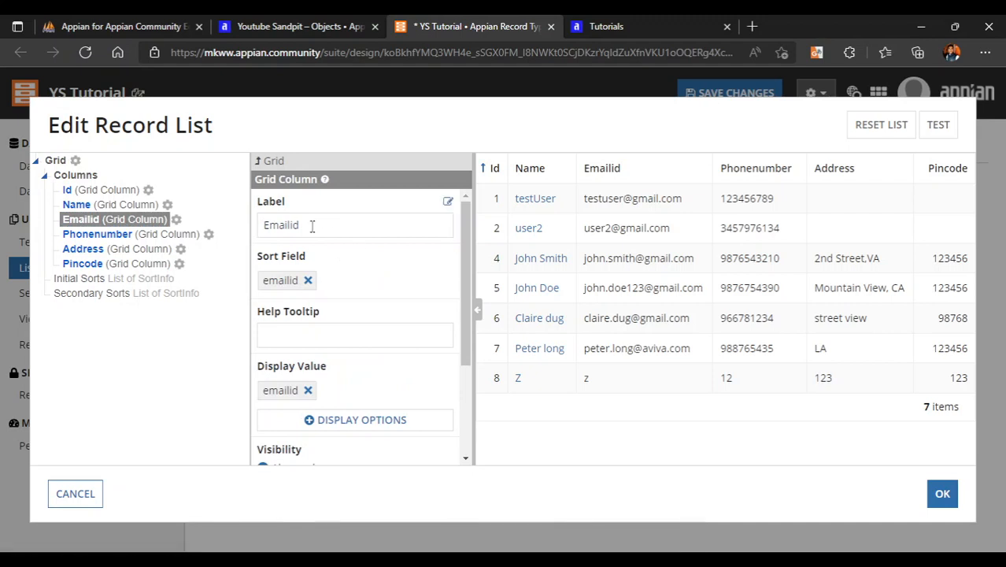
pyautogui.click(291, 226)
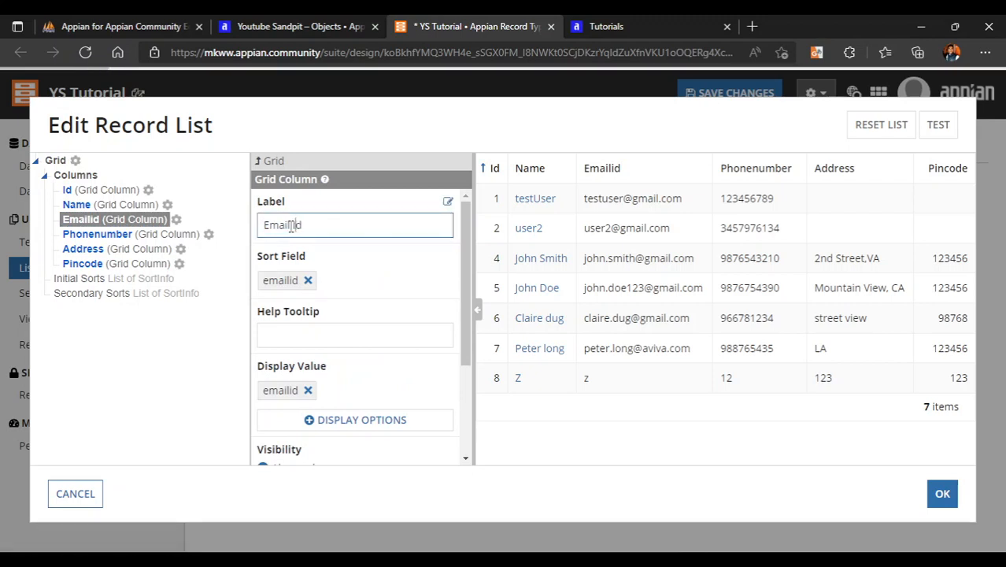
pyautogui.click(274, 162)
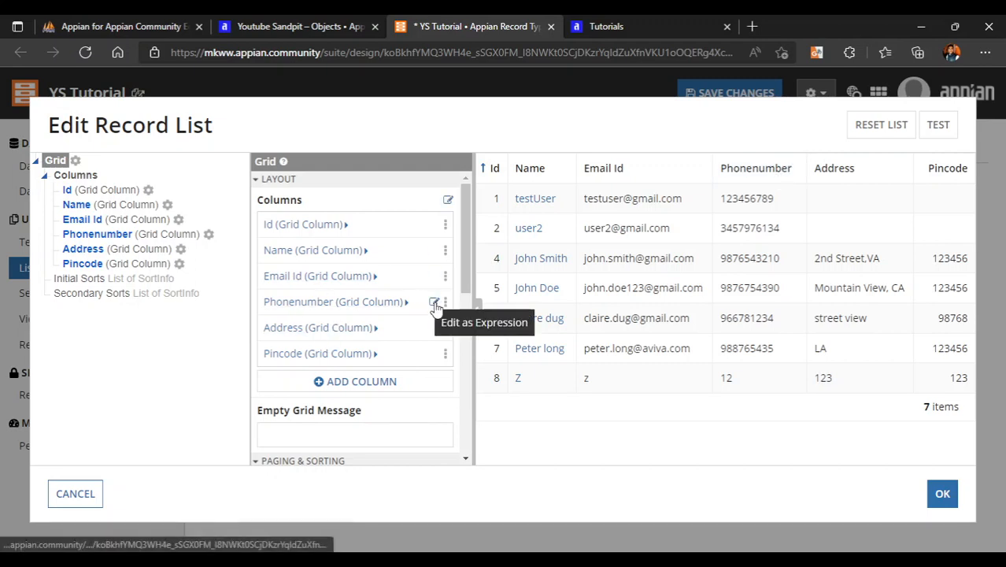
# - Change the Phonenumber column's label to "Phone Number" in its expression and apply the record list edits
pyautogui.click(434, 303)
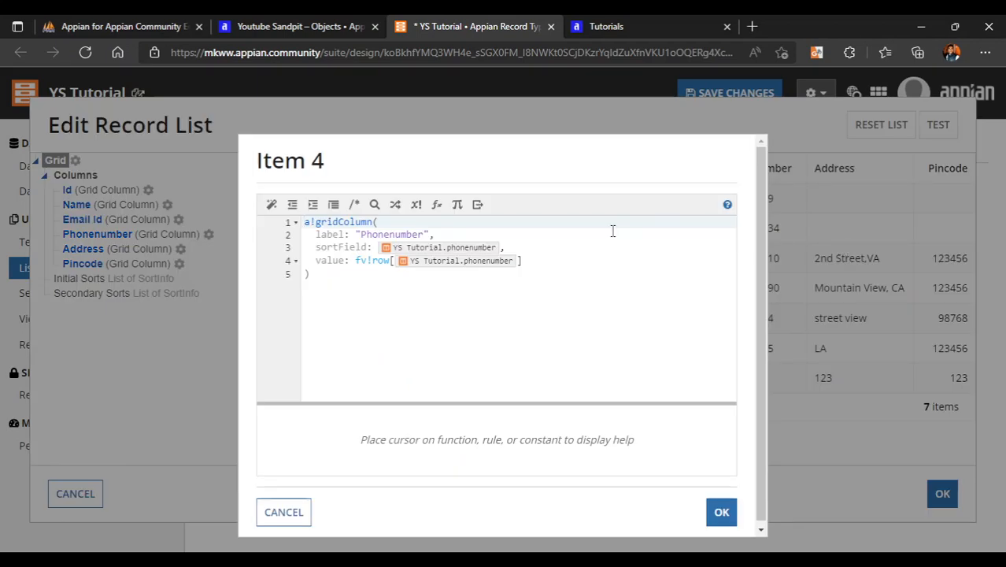
pyautogui.click(392, 233)
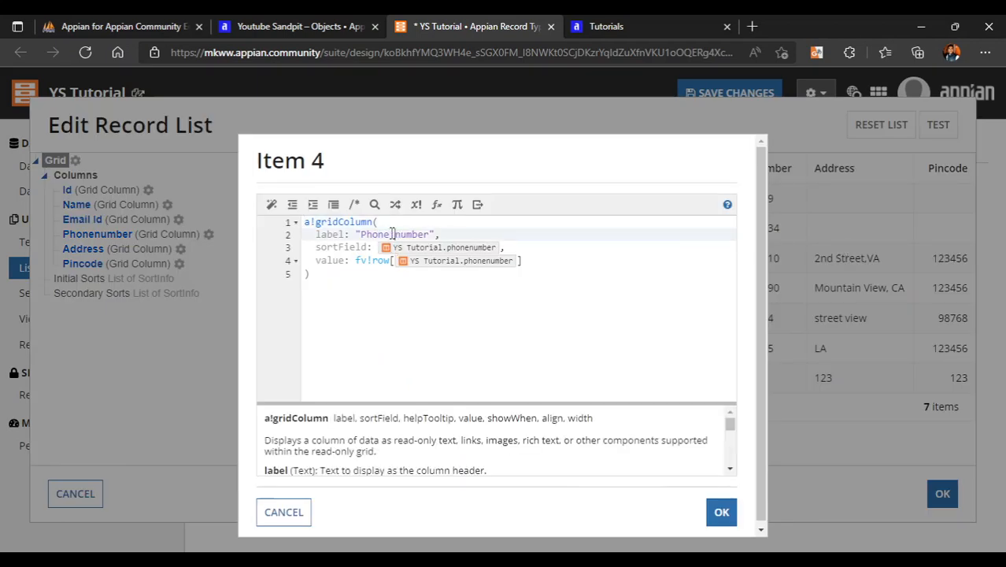
pyautogui.write('N')
pyautogui.click(719, 514)
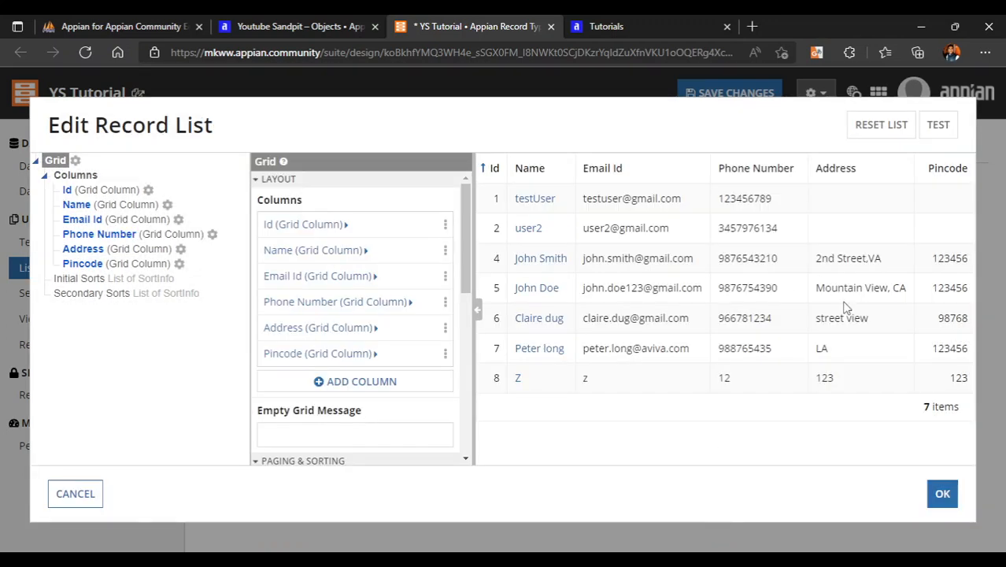
pyautogui.click(942, 496)
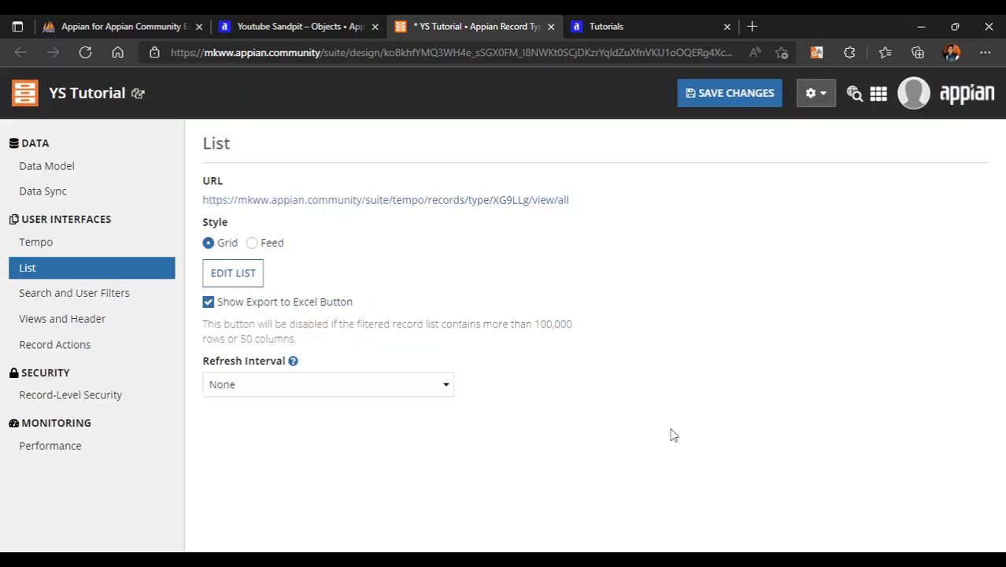
# - Save the record type changes and reload the Tutorials record list
pyautogui.click(708, 96)
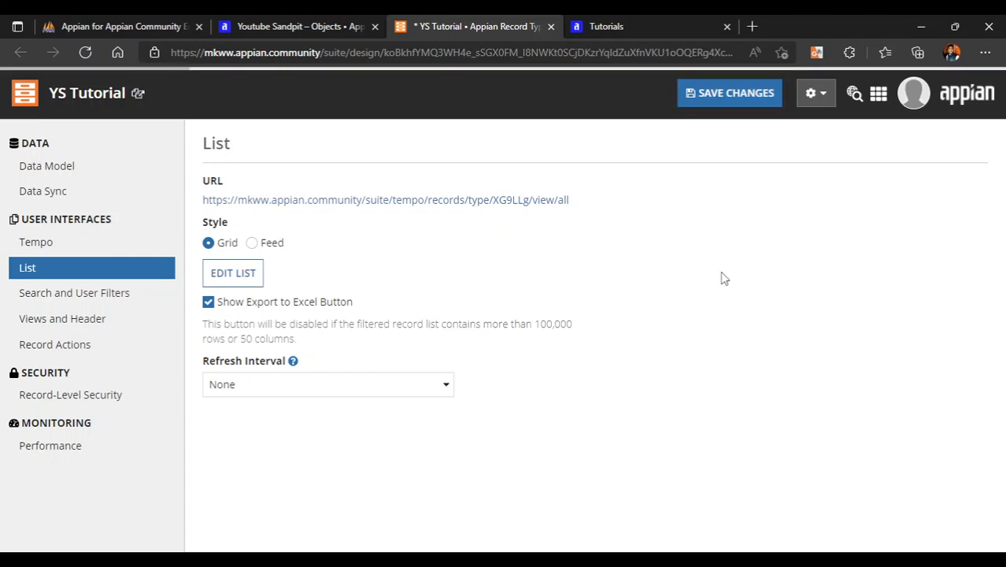
pyautogui.click(661, 20)
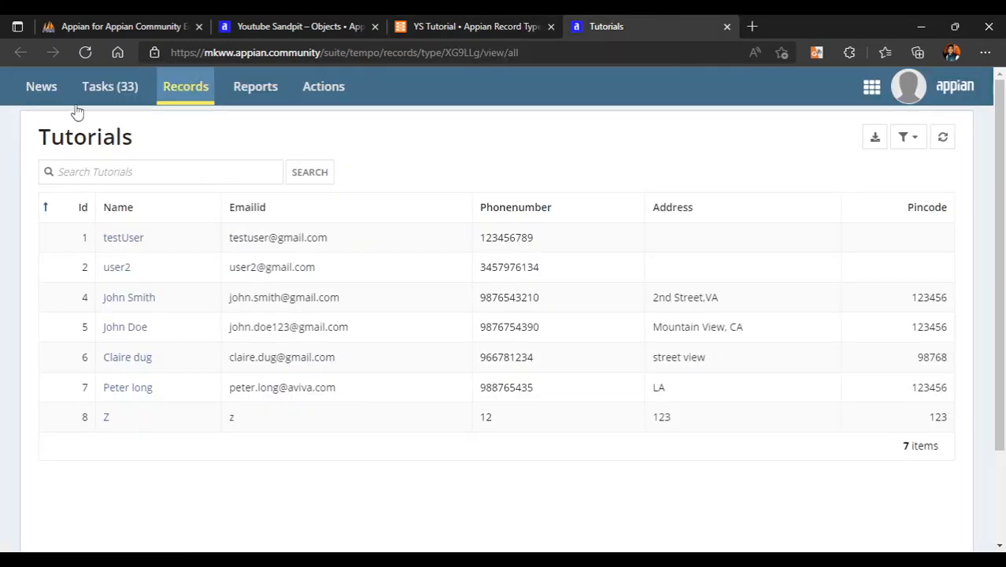
pyautogui.click(85, 53)
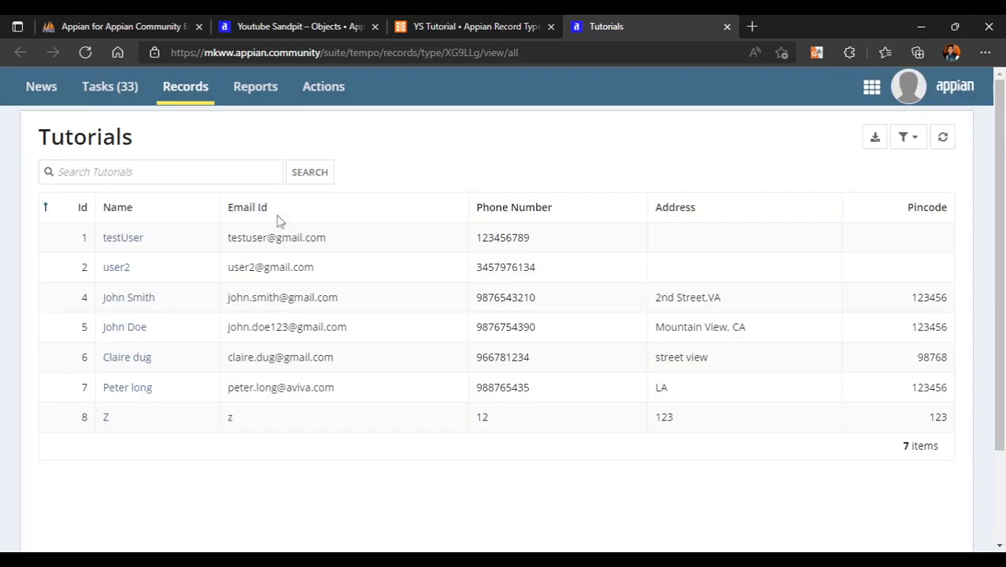
# - Review the record type's list settings and examine the Email Id column in the Tutorials record list
pyautogui.click(456, 21)
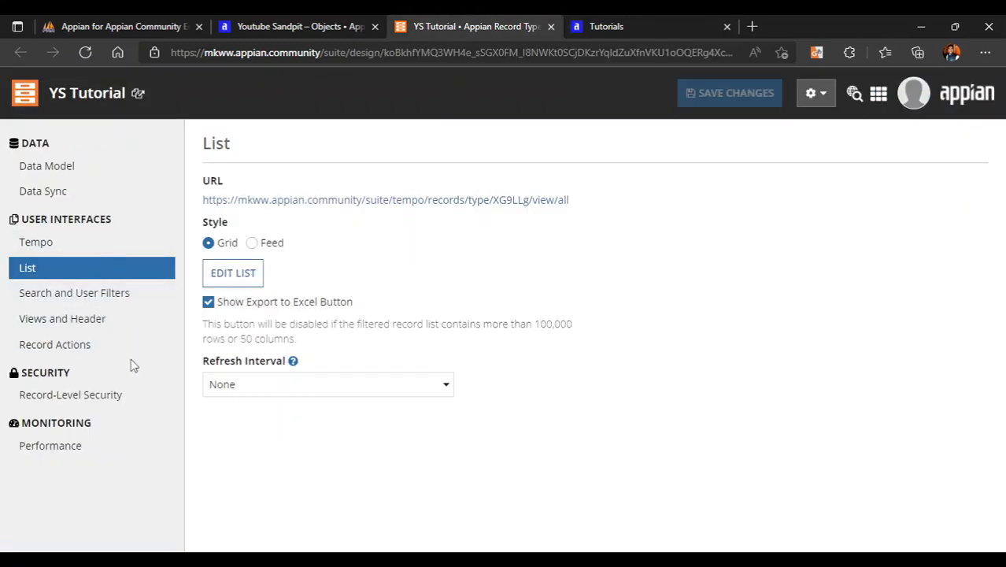
pyautogui.click(636, 17)
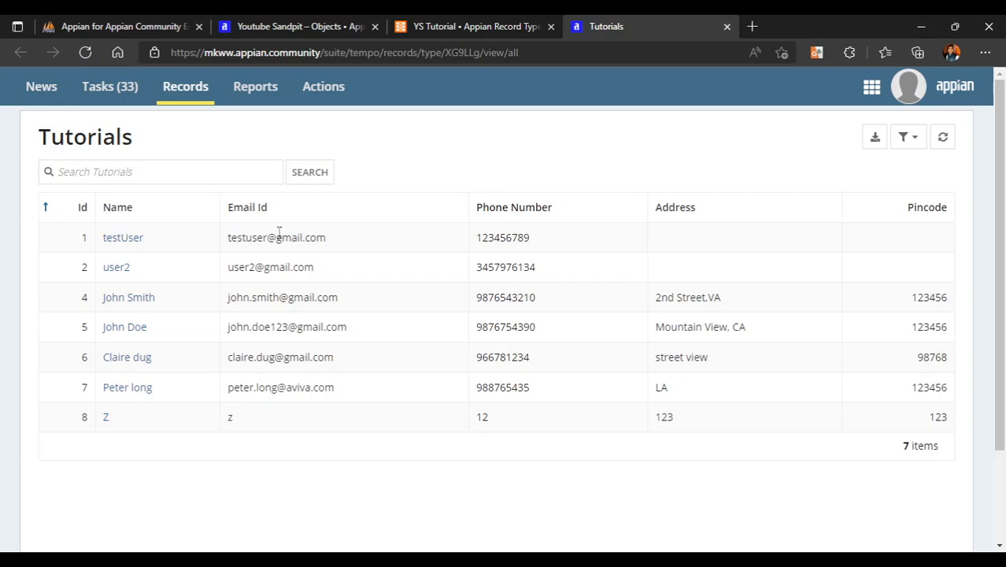
pyautogui.moveTo(228, 237); pyautogui.dragTo(345, 243)
pyautogui.click(354, 305)
# - Switch to the database and filter its tables by "vof"
pyautogui.click(100, 19)
pyautogui.doubleClick(119, 193)
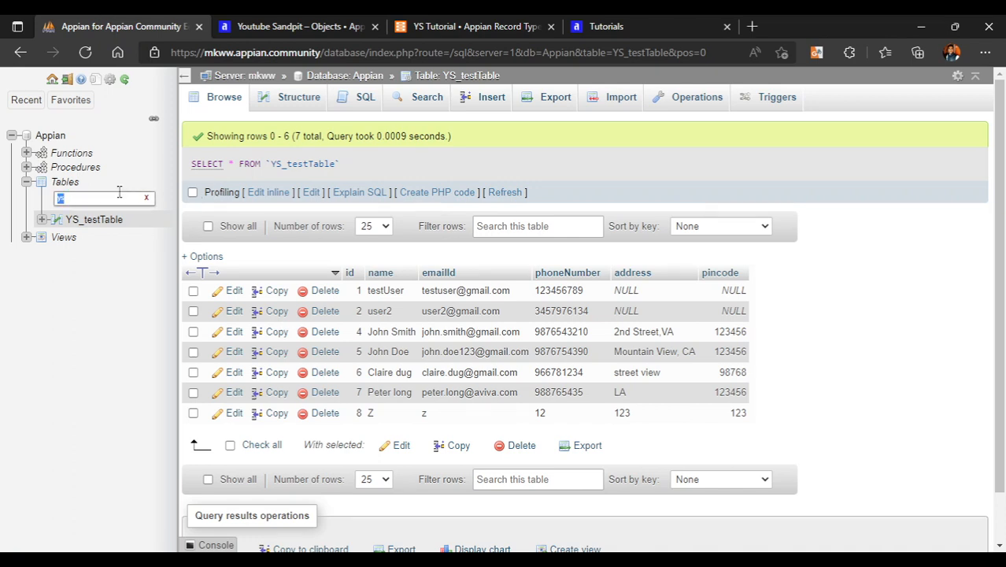
pyautogui.write('vof')
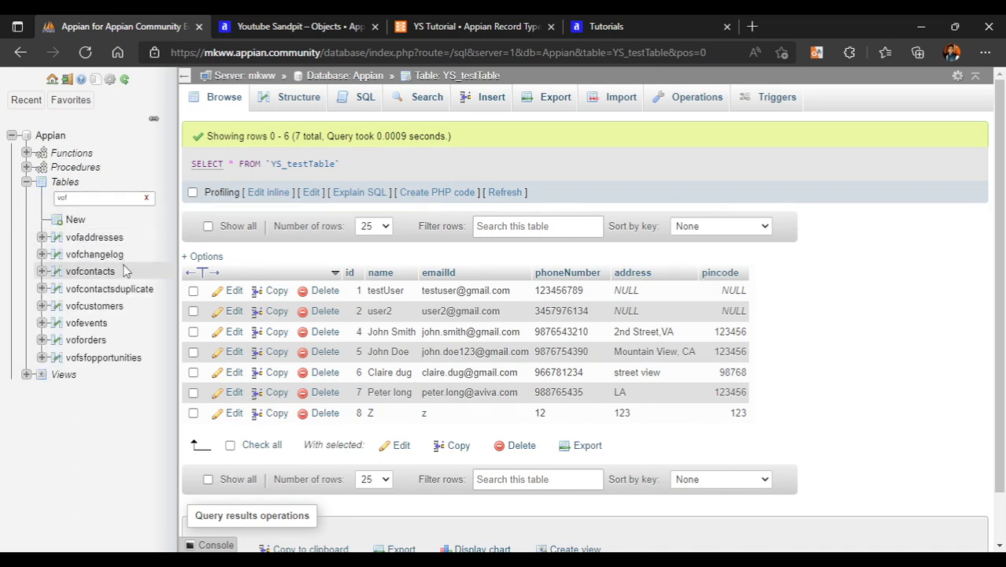
# - Browse the vofcustomers and vofevents tables and look through the vofcustomers rows and columns
pyautogui.click(98, 310)
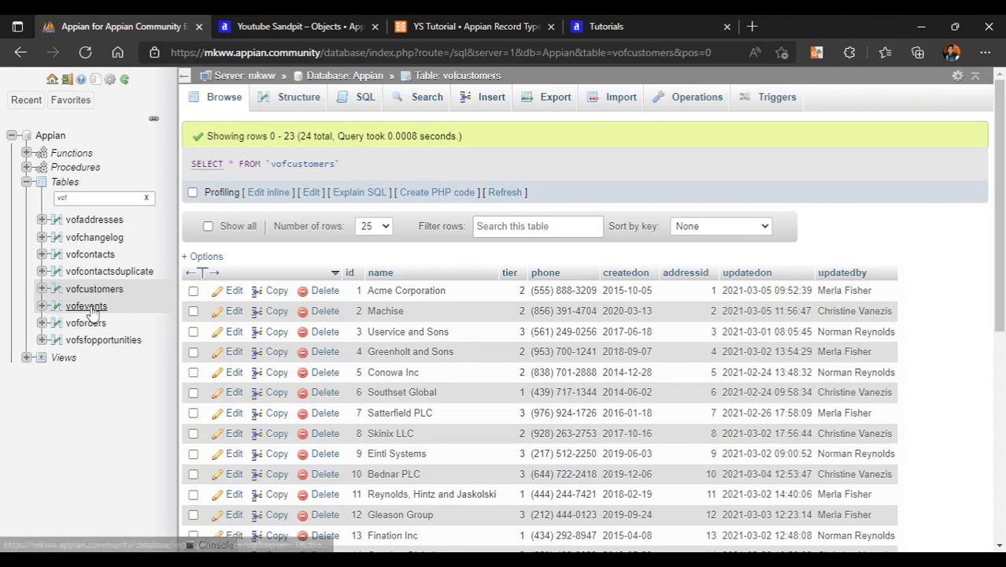
pyautogui.click(88, 307)
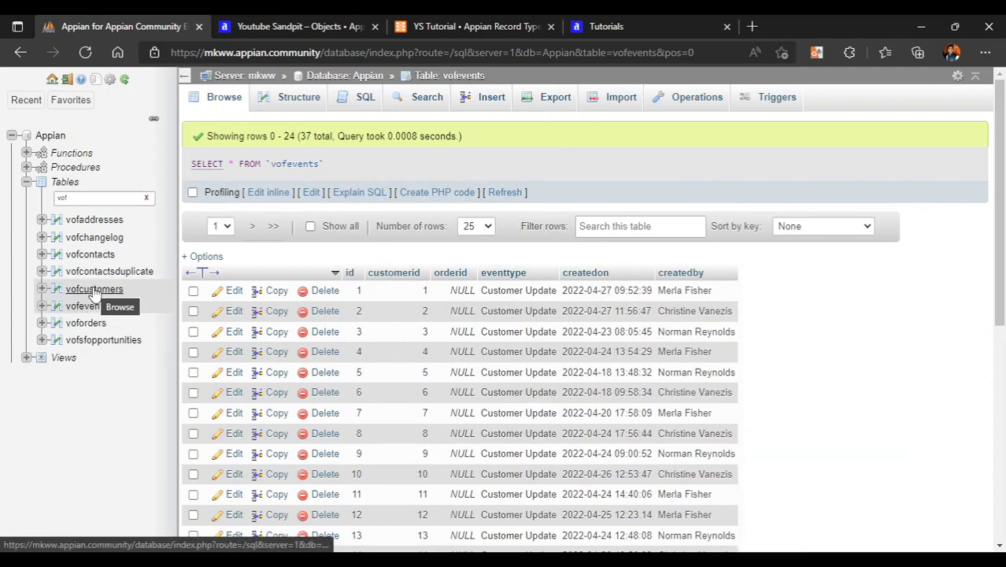
pyautogui.click(94, 290)
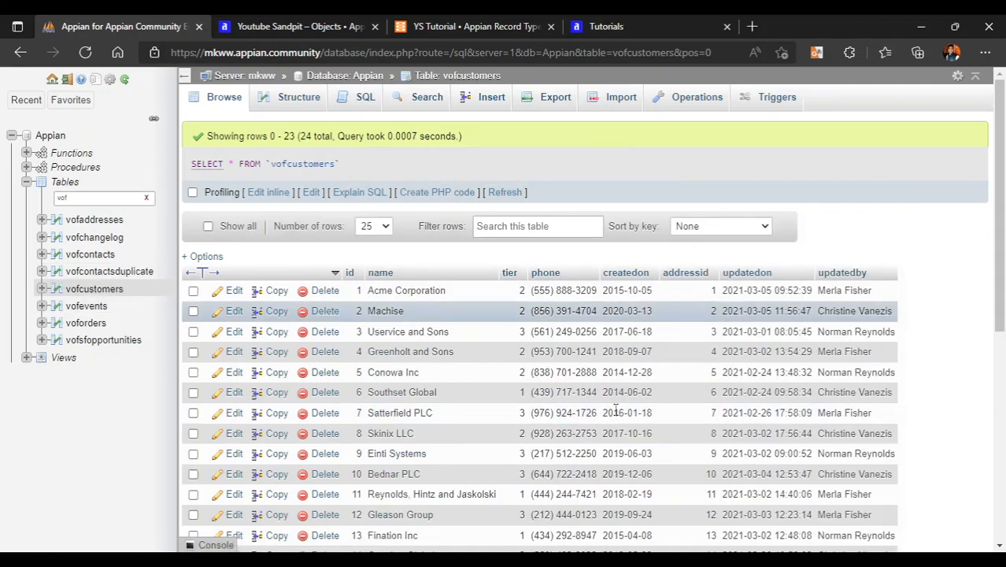
pyautogui.scroll(-3, 590, 488)
pyautogui.scroll(3, 694, 285)
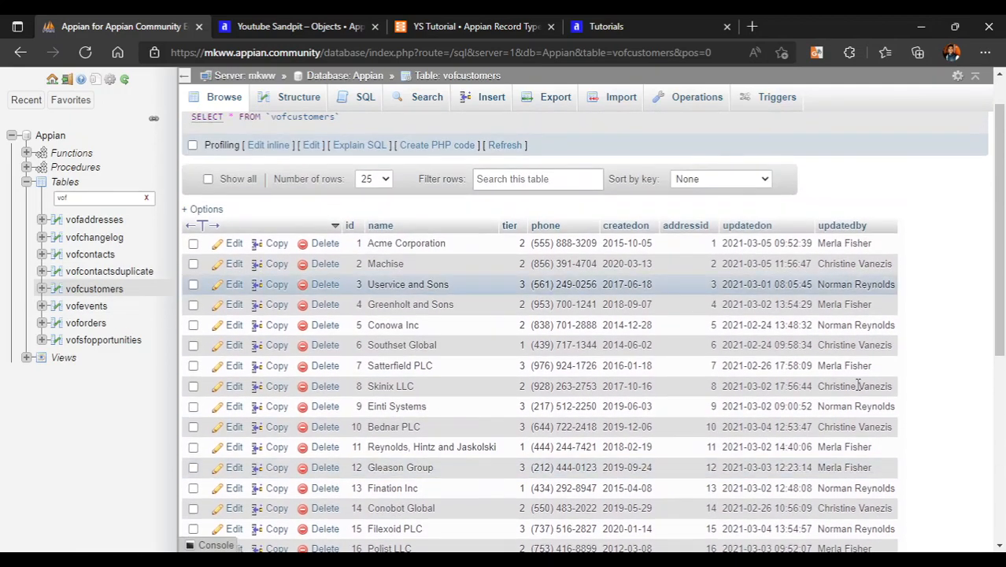
pyautogui.scroll(1, 858, 386)
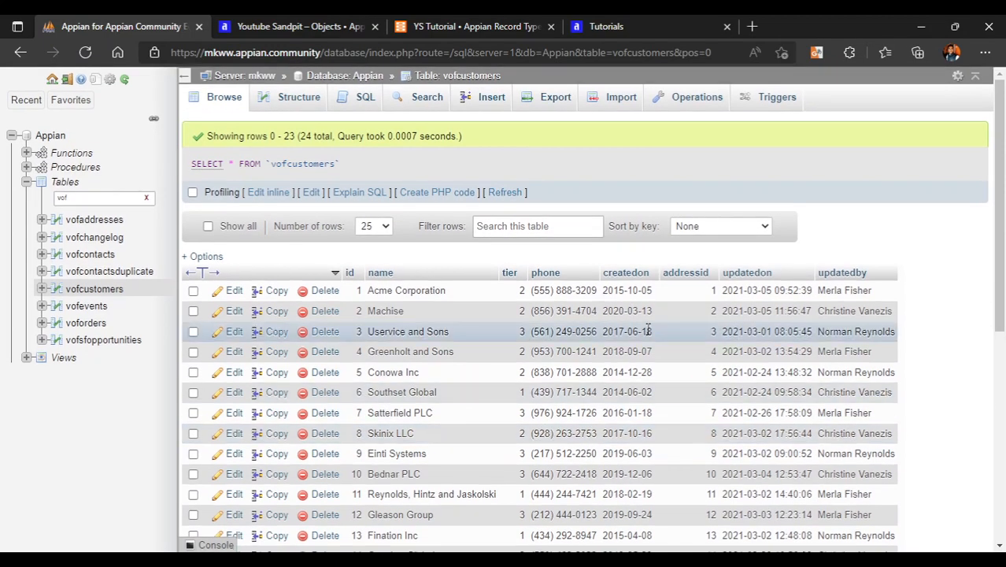
# - Create a record type named "YS VOF Customer" with the plural name "VOF Customers" in the Youtube Sandpit application
pyautogui.click(459, 18)
pyautogui.click(334, 24)
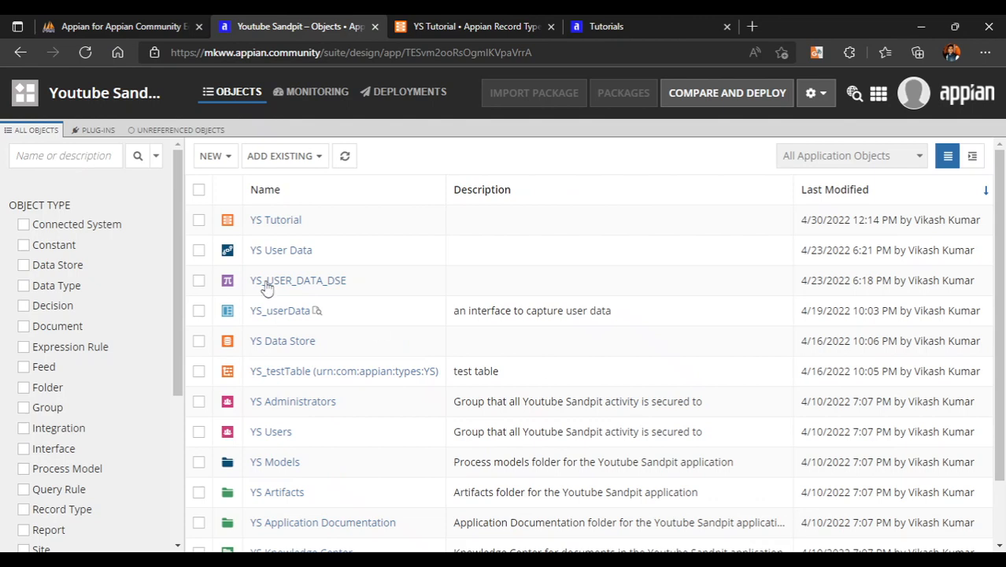
pyautogui.click(209, 157)
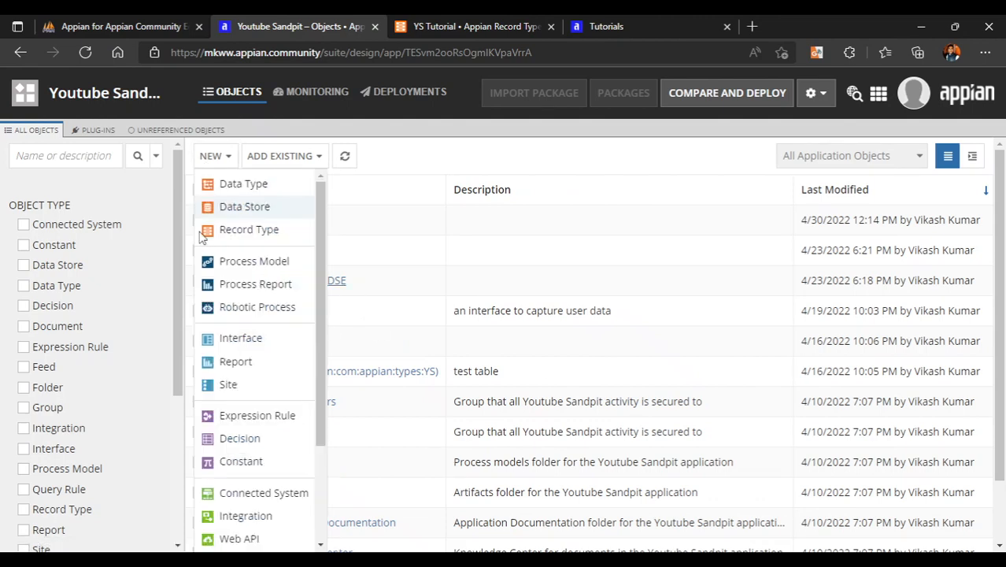
pyautogui.click(248, 233)
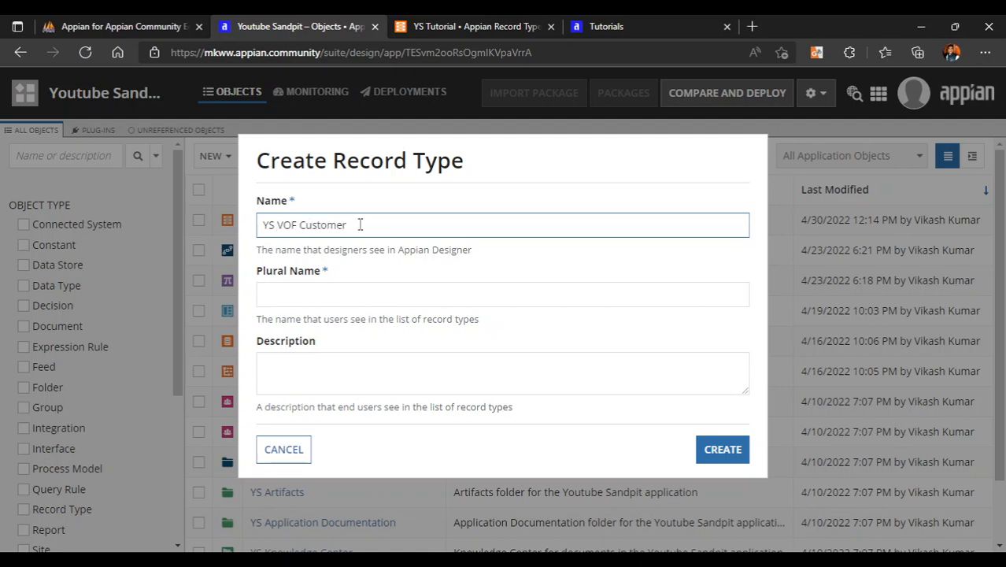
pyautogui.click(287, 299)
pyautogui.write('VOF Customers')
pyautogui.click(444, 380)
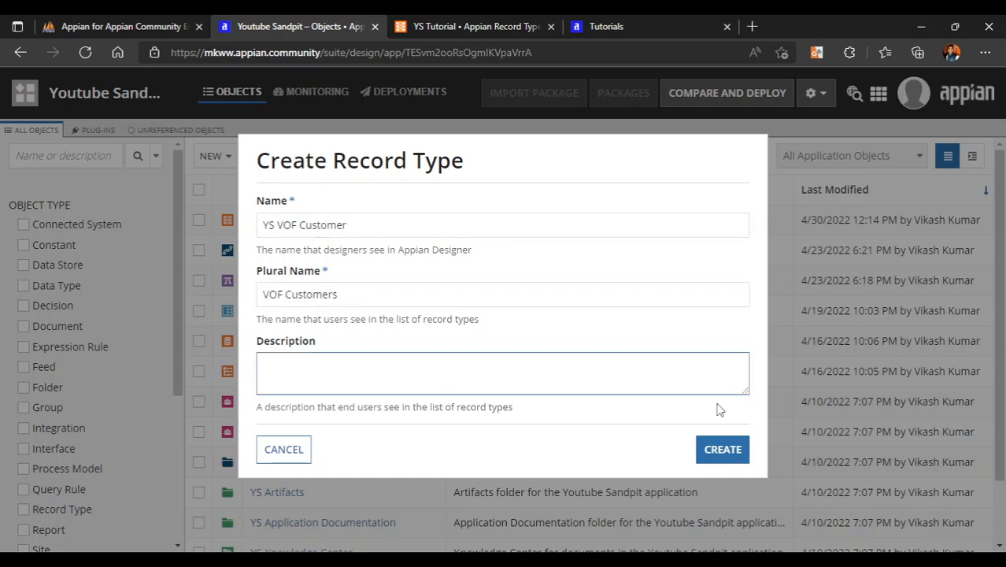
pyautogui.click(736, 448)
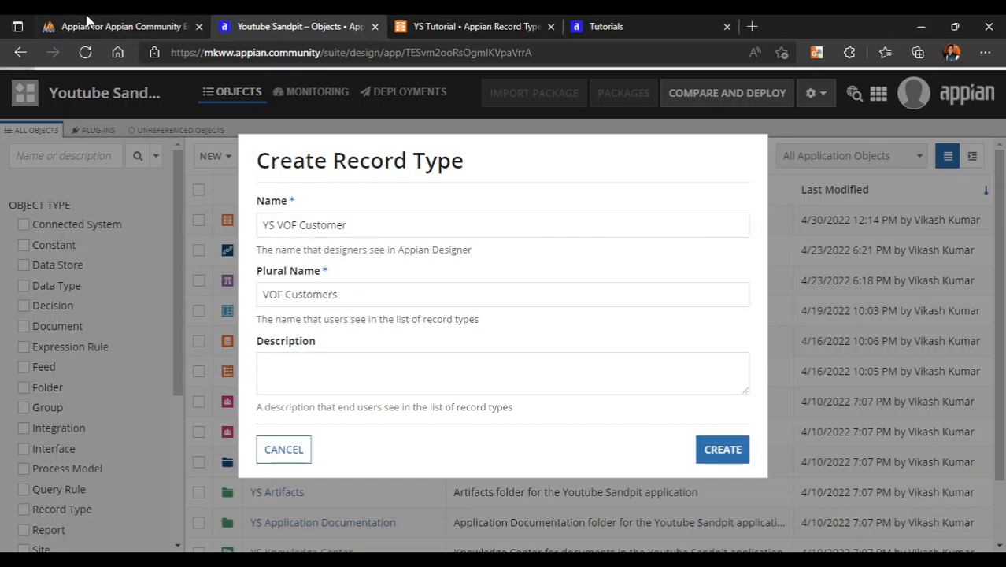
# - Look through the customer rows of the vofcustomers table in the database
pyautogui.click(89, 24)
pyautogui.scroll(-2, 651, 447)
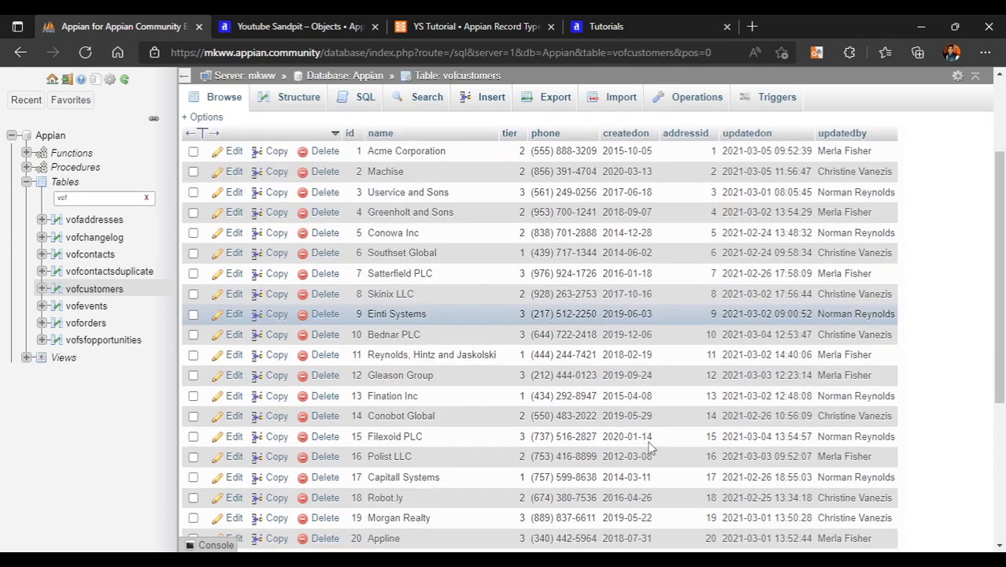
# - Return to the Youtube Sandpit application and save the YS VOF Customer security with YS Users as Viewer and YS Administrators as Administrator
pyautogui.click(480, 26)
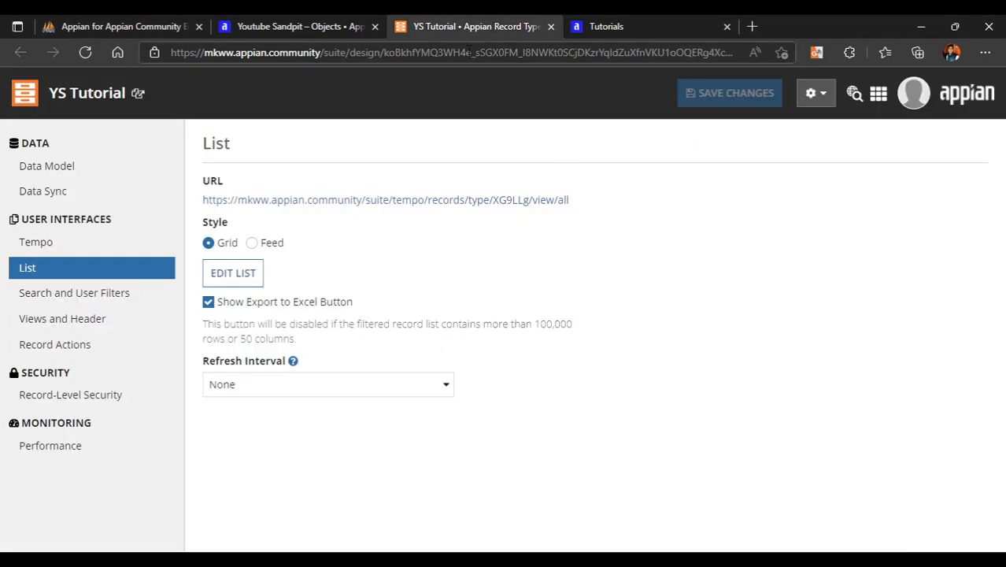
pyautogui.click(337, 24)
pyautogui.scroll(-1, 745, 522)
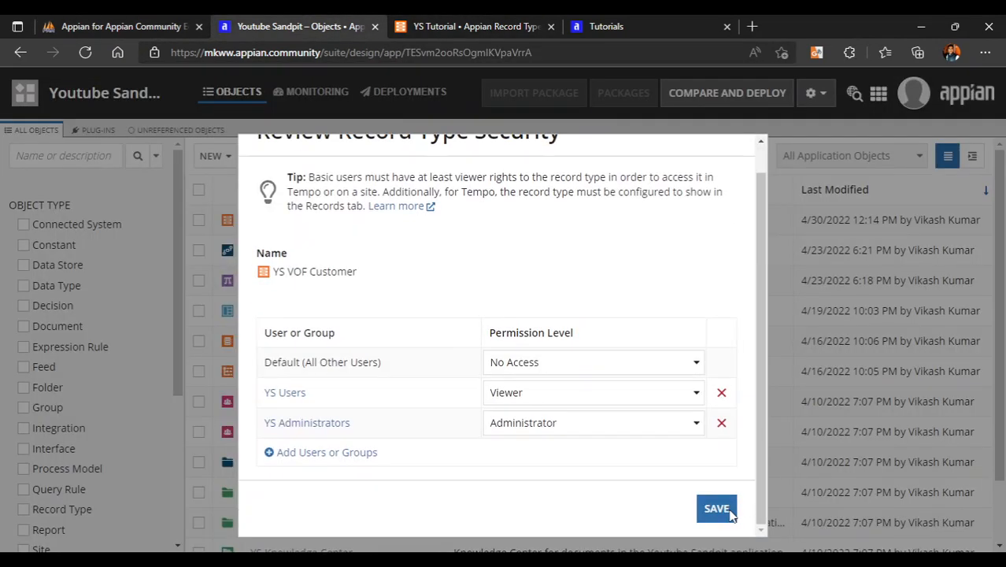
pyautogui.click(715, 509)
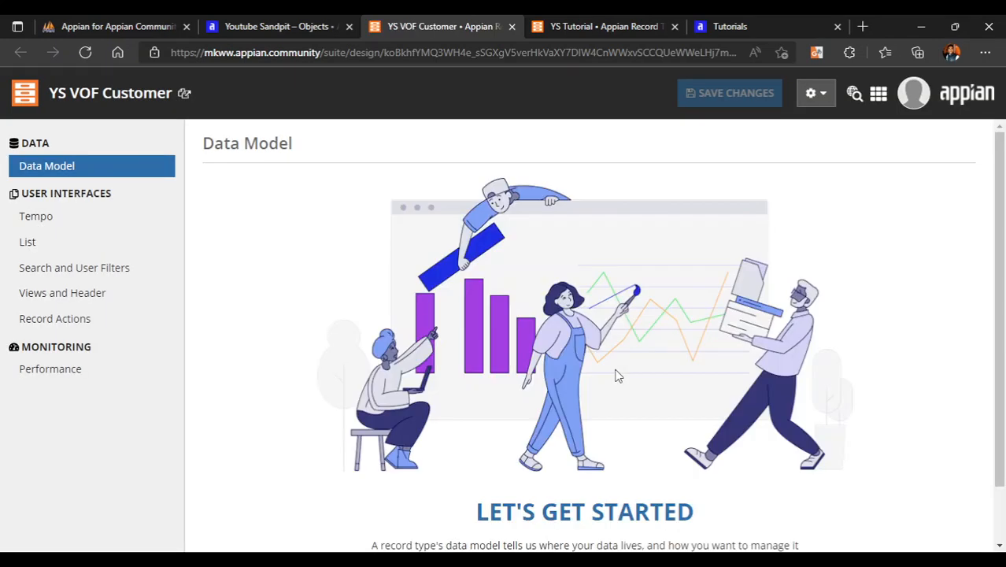
# - Start configuring the record type's data model with Database as the source type and data sync enabled
pyautogui.scroll(-1, 312, 384)
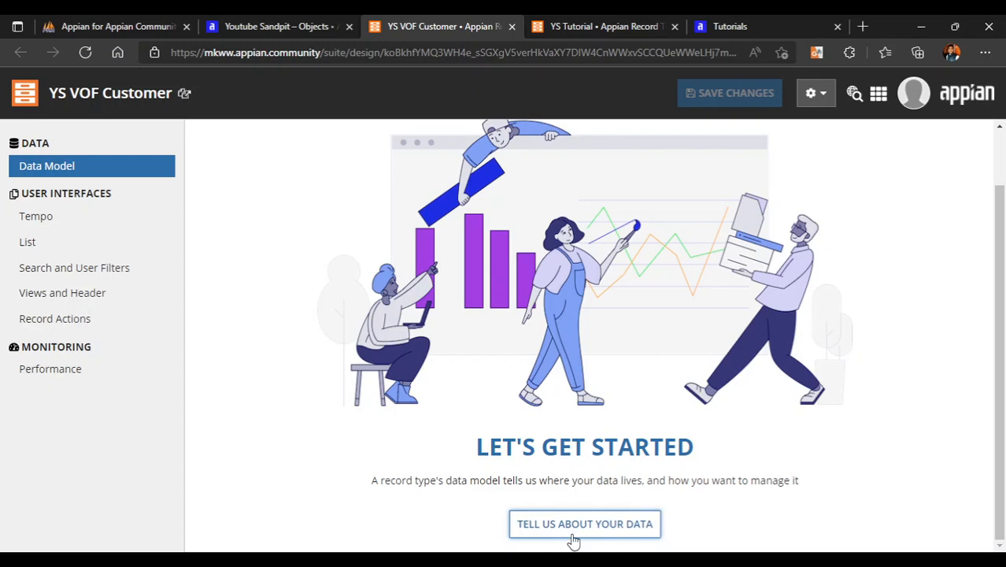
pyautogui.click(68, 25)
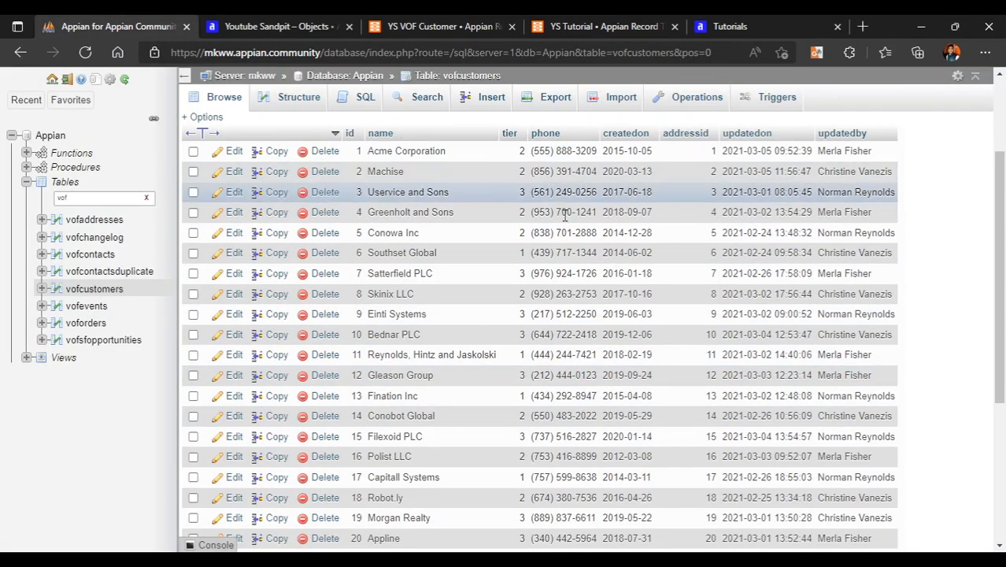
pyautogui.click(480, 20)
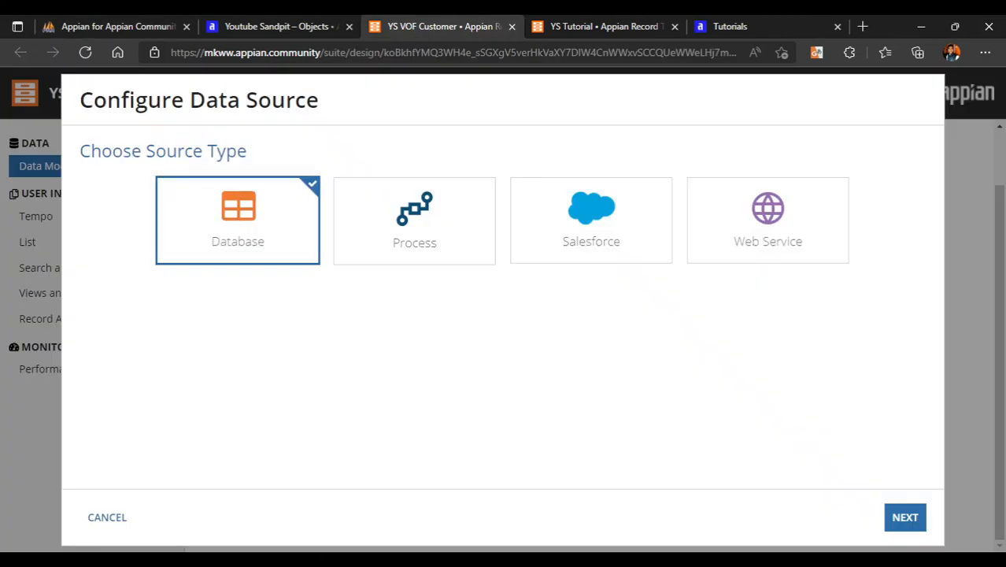
pyautogui.click(895, 524)
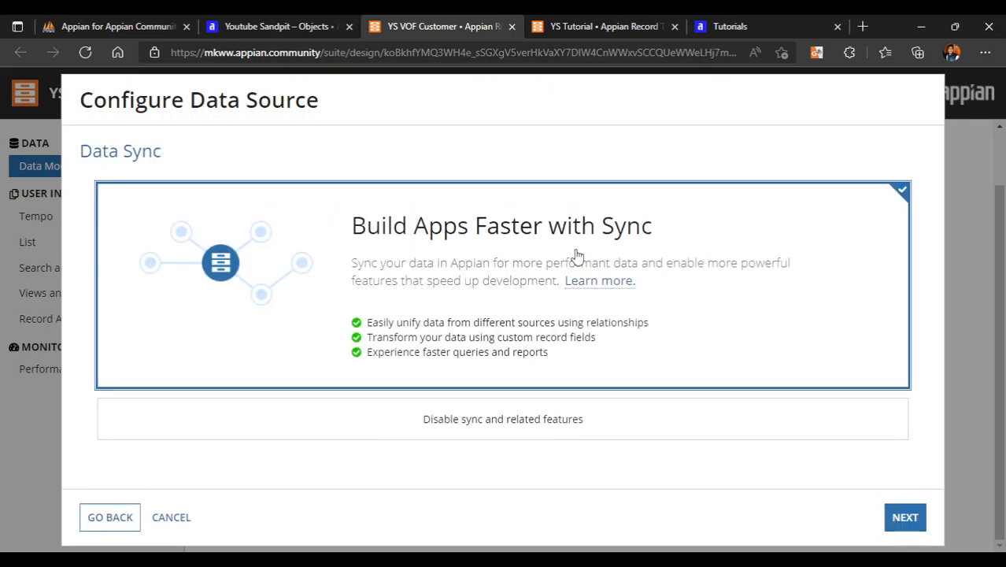
pyautogui.click(907, 520)
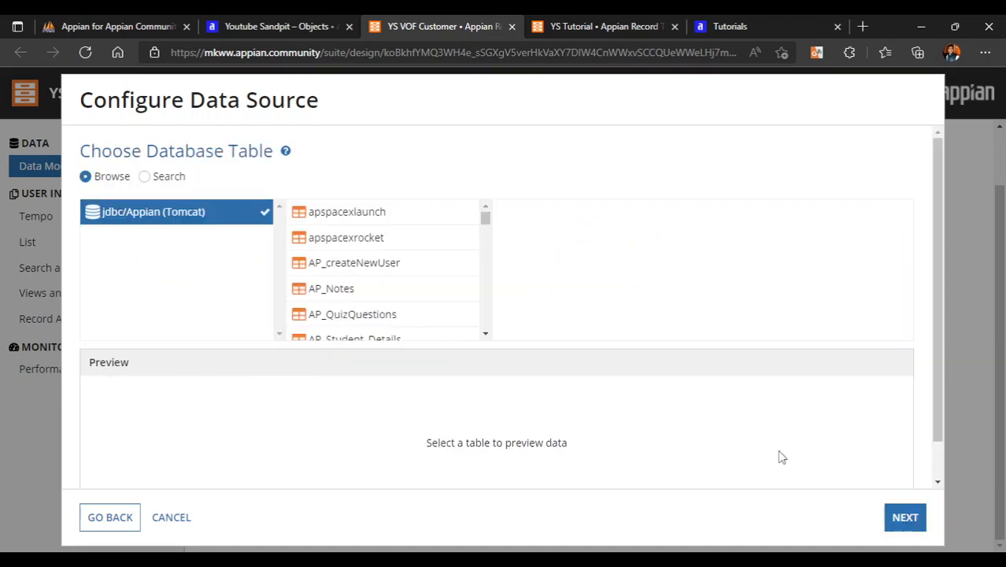
# - Search the jdbc/Appian (Tomcat) data source for "vofcus" and choose the vofcustomers table as the record source
pyautogui.click(158, 179)
pyautogui.click(134, 25)
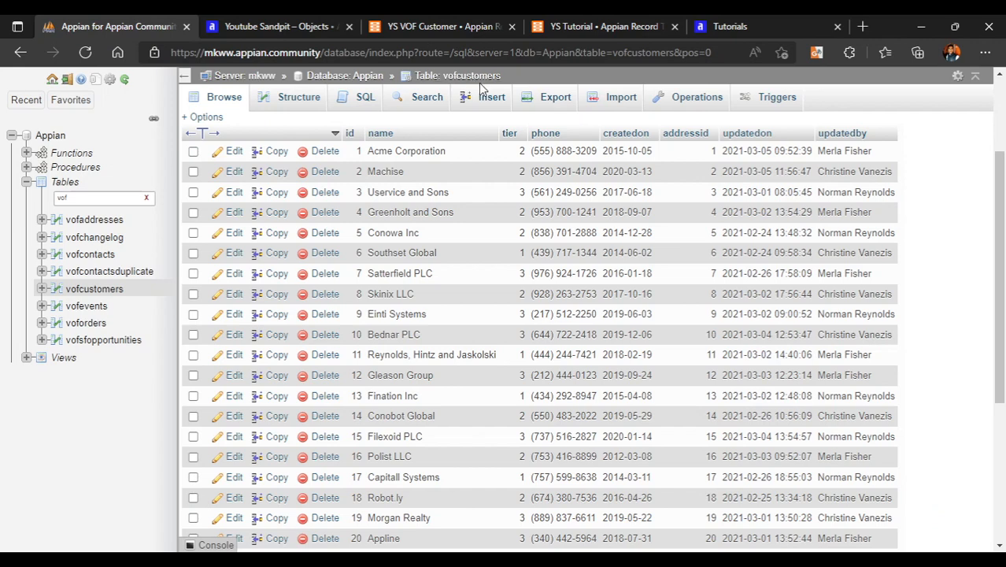
pyautogui.click(399, 15)
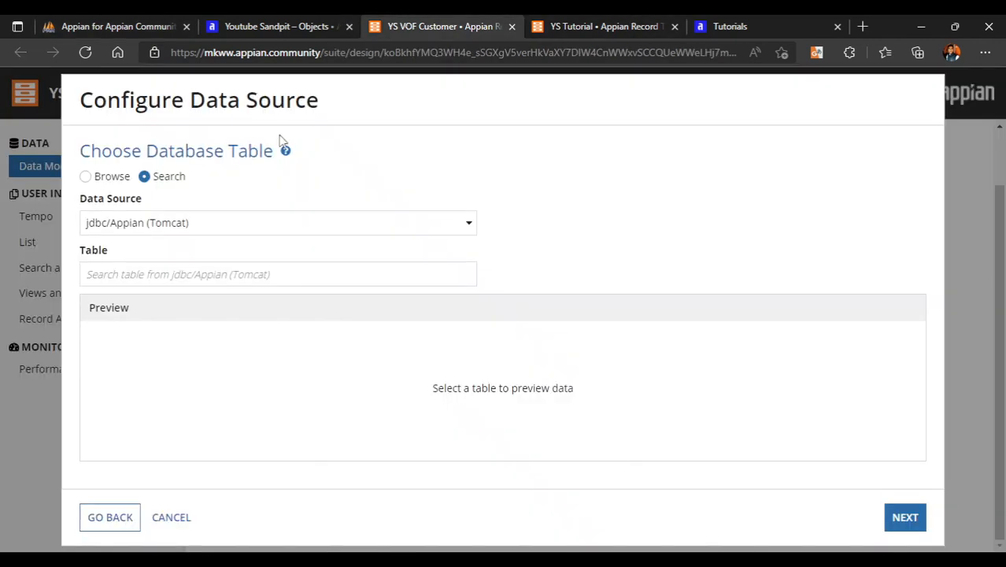
pyautogui.click(147, 271)
pyautogui.write('vo')
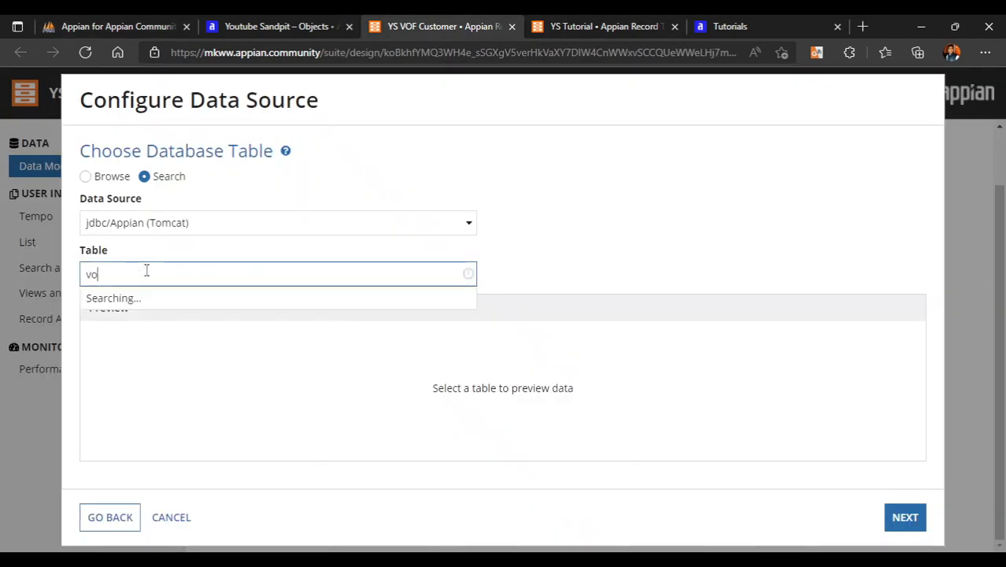
pyautogui.write('fcus')
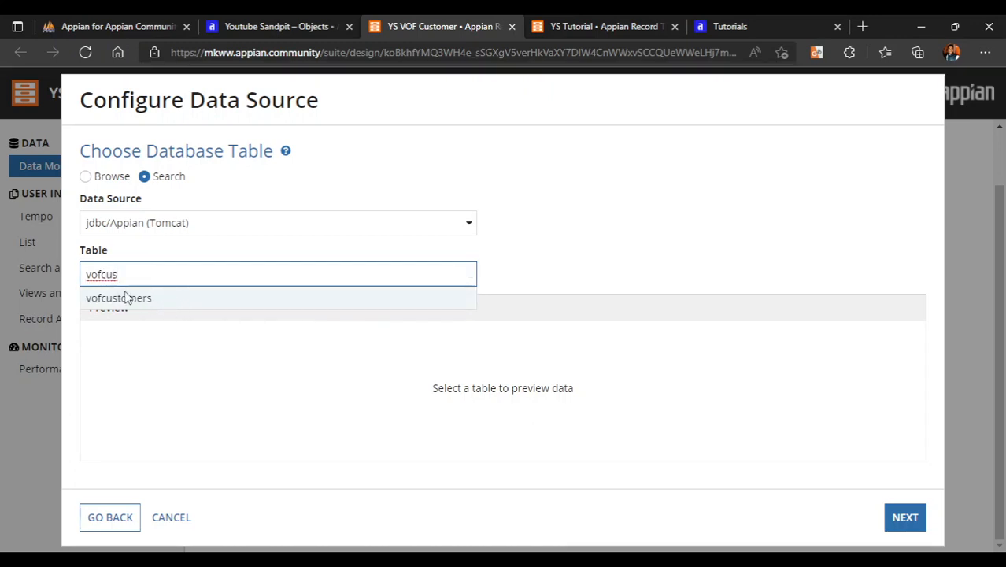
pyautogui.click(128, 297)
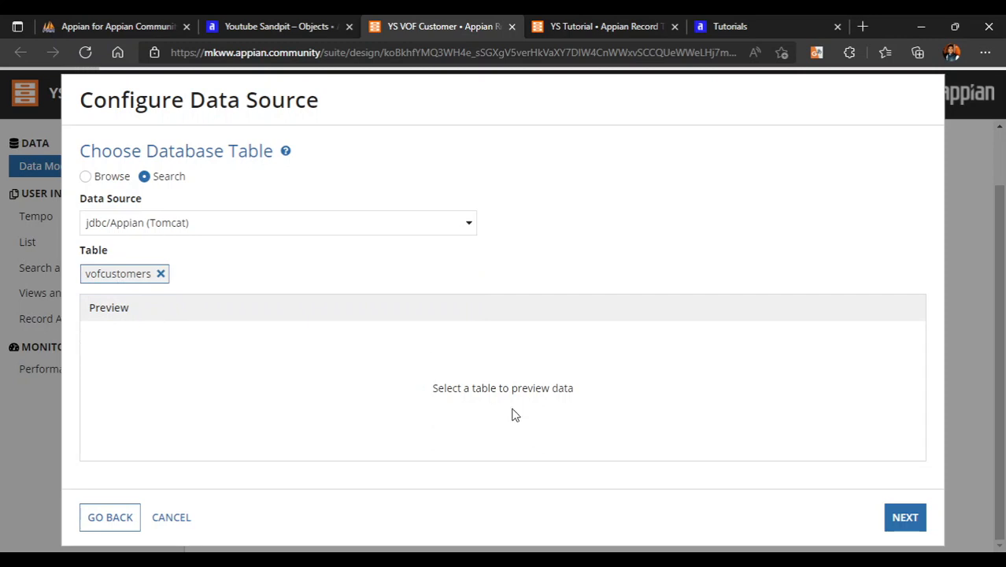
pyautogui.click(907, 520)
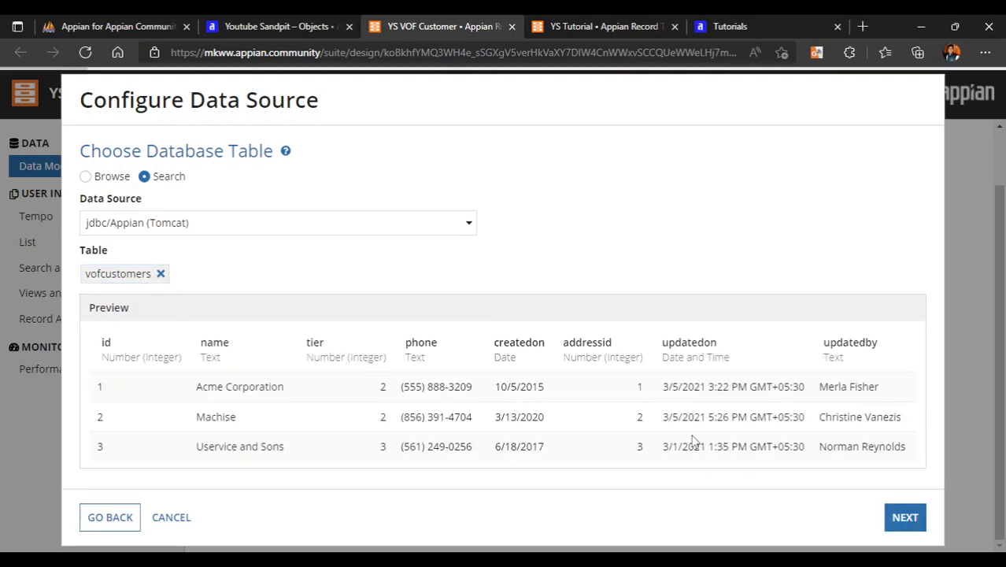
pyautogui.click(906, 517)
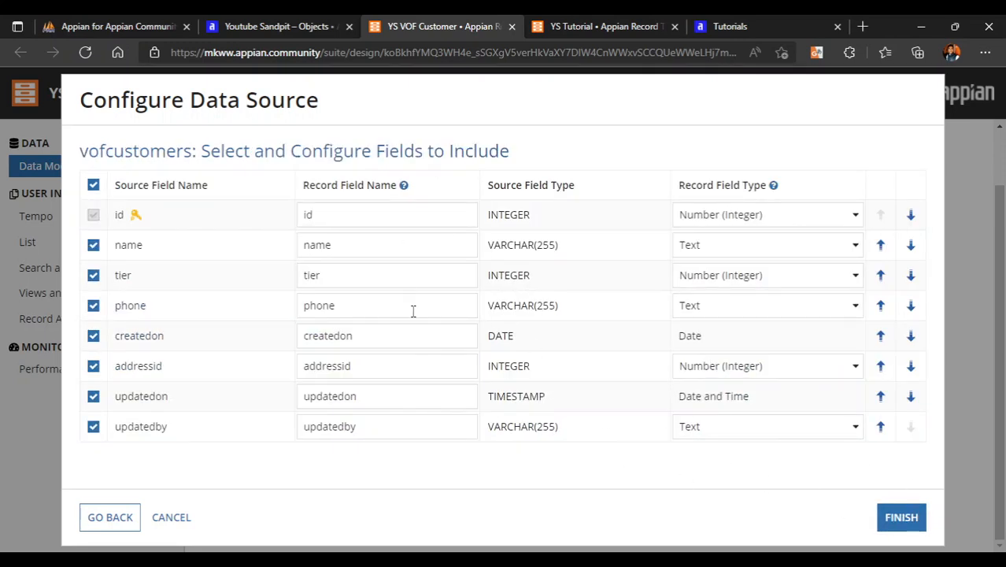
# - Rename the record fields createdon to createdOn and addressid to addressId, and finish the data source configuration
pyautogui.click(413, 309)
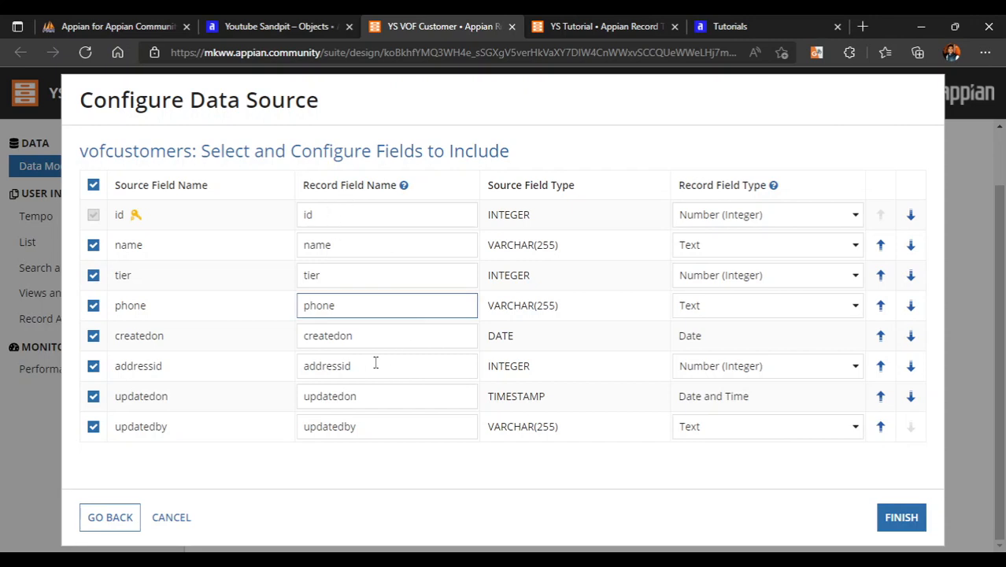
pyautogui.click(342, 333)
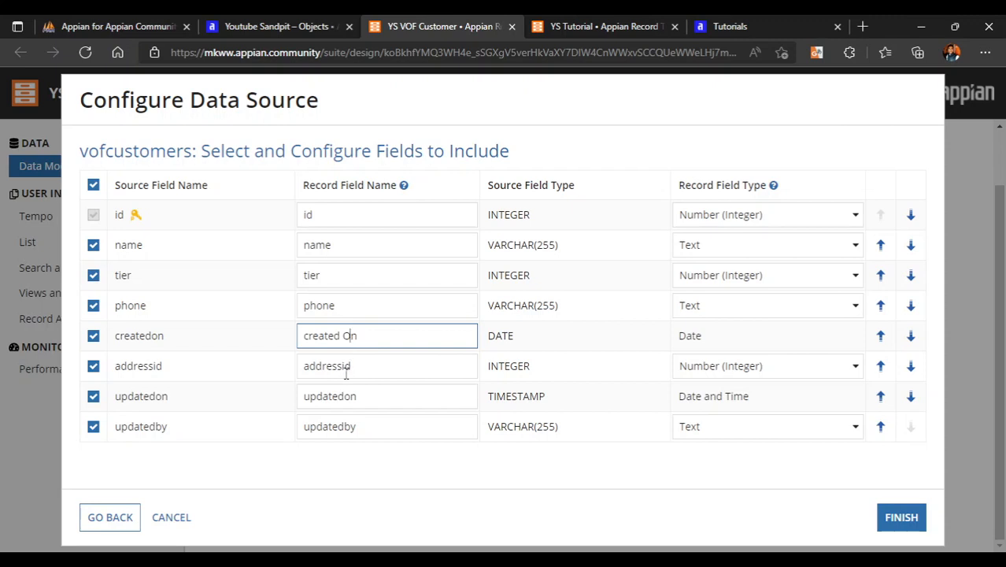
pyautogui.click(343, 367)
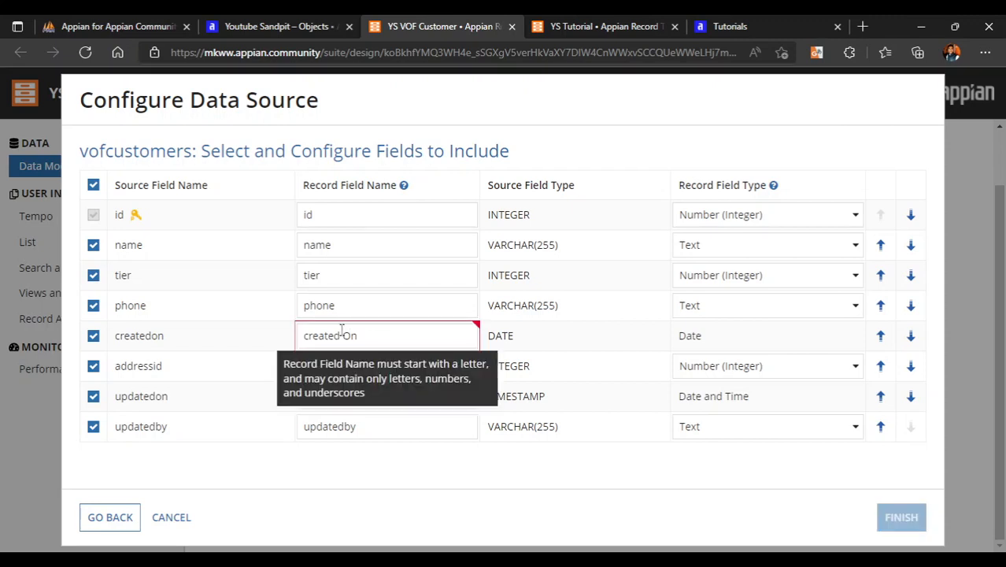
pyautogui.click(343, 334)
pyautogui.press('BackSpace')
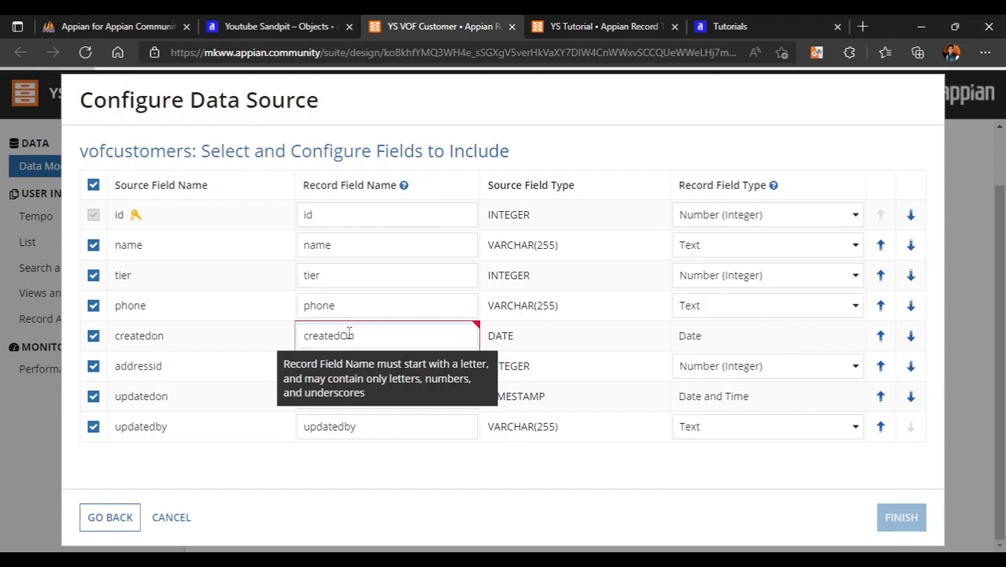
pyautogui.click(345, 366)
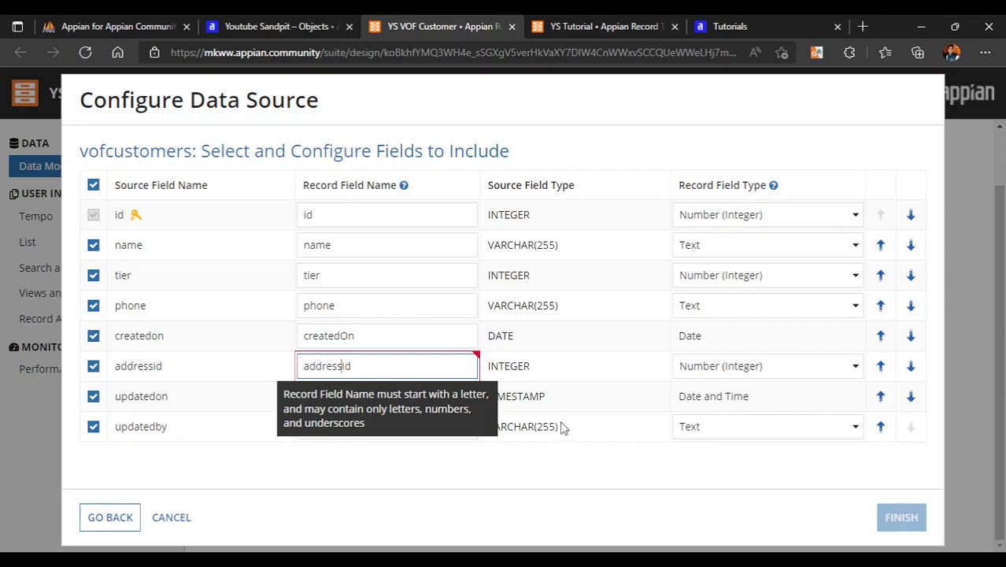
pyautogui.click(910, 449)
pyautogui.click(906, 521)
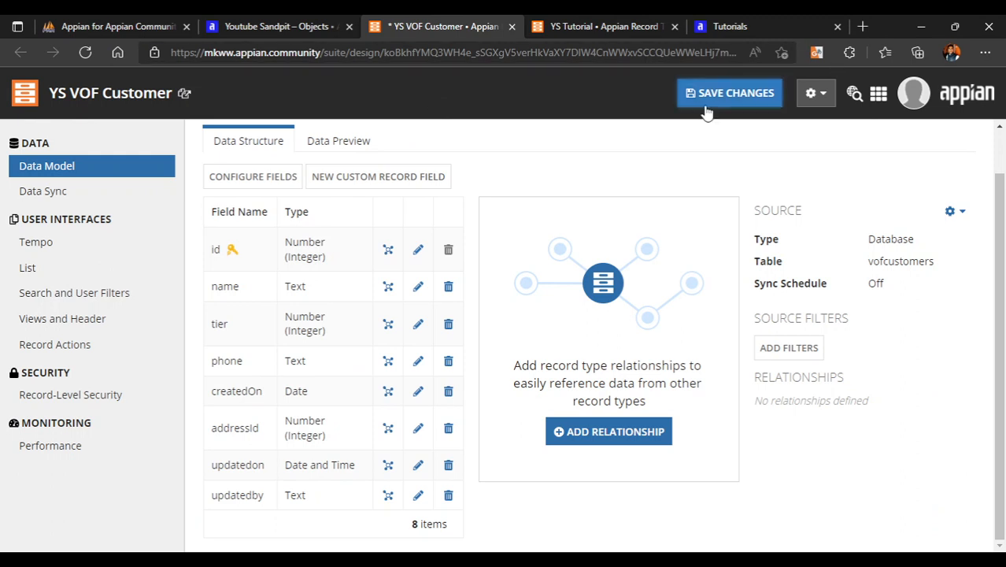
# - Save the YS VOF Customer record type and open its record list
pyautogui.click(713, 94)
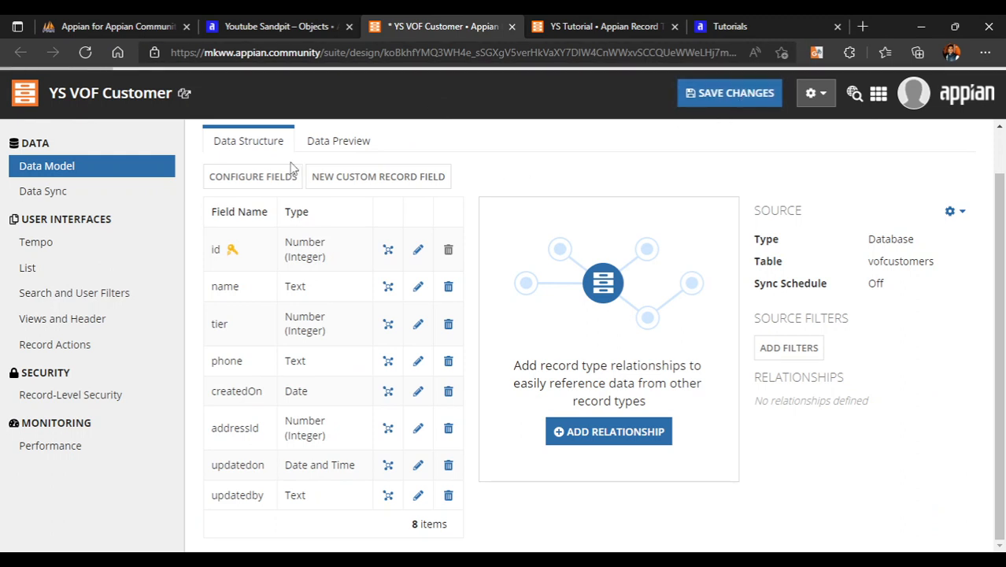
pyautogui.click(183, 95)
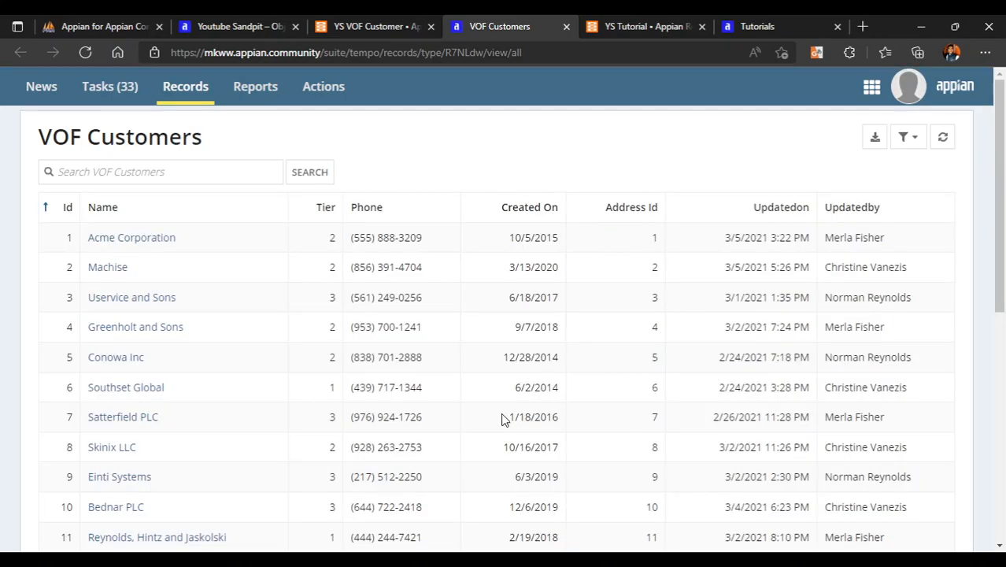
# - Compare the rows and columns of the vofcustomers database table with those in the VOF Customers record list
pyautogui.click(120, 25)
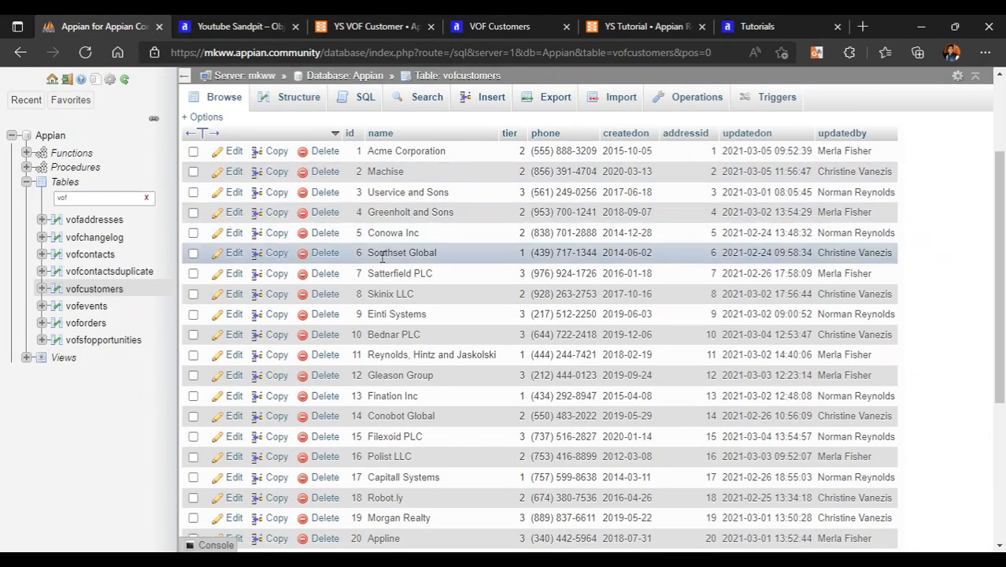
pyautogui.scroll(2, 517, 330)
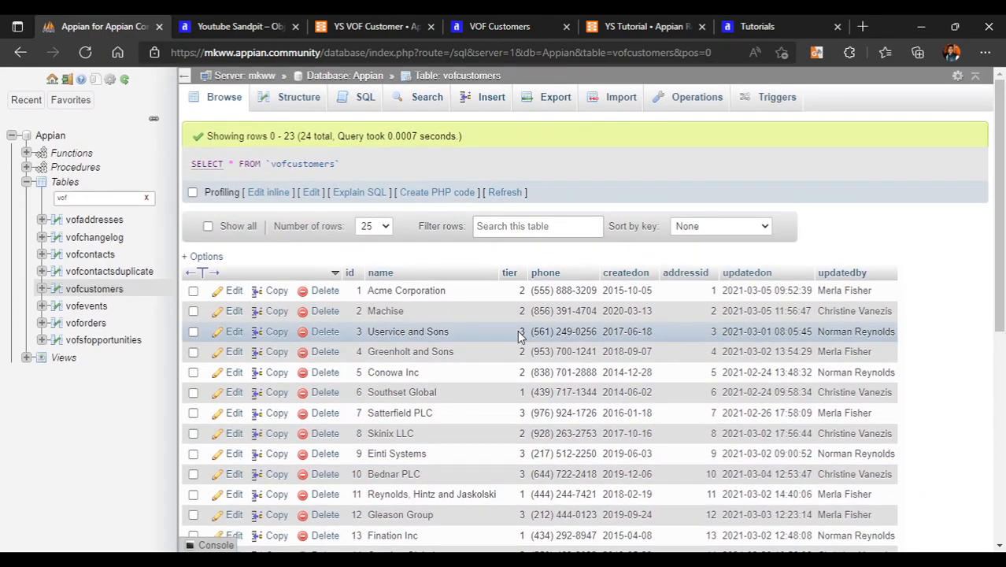
pyautogui.scroll(-5, 520, 336)
pyautogui.scroll(5, 440, 299)
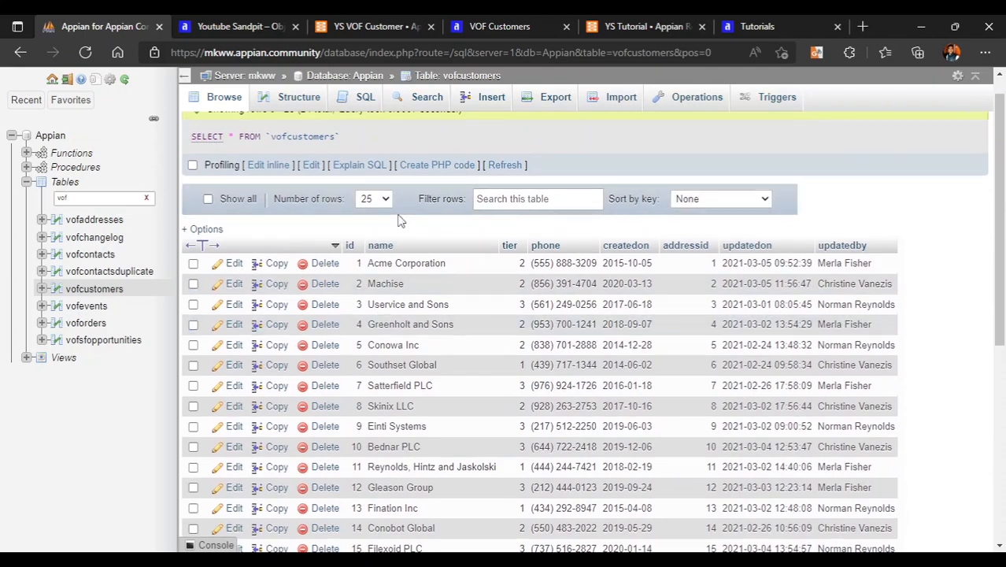
pyautogui.scroll(-2, 442, 402)
pyautogui.scroll(1, 441, 401)
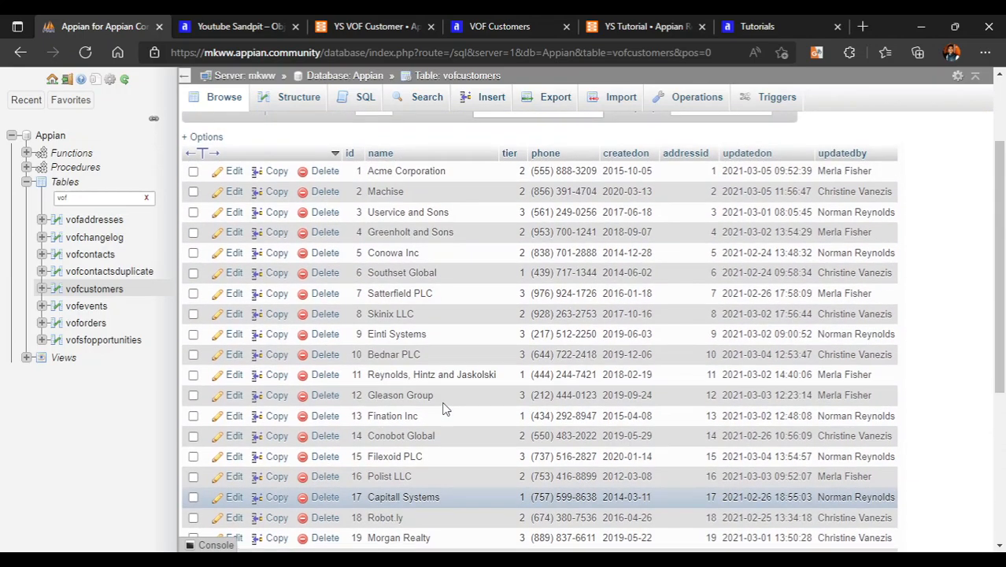
pyautogui.scroll(2, 442, 407)
pyautogui.click(378, 26)
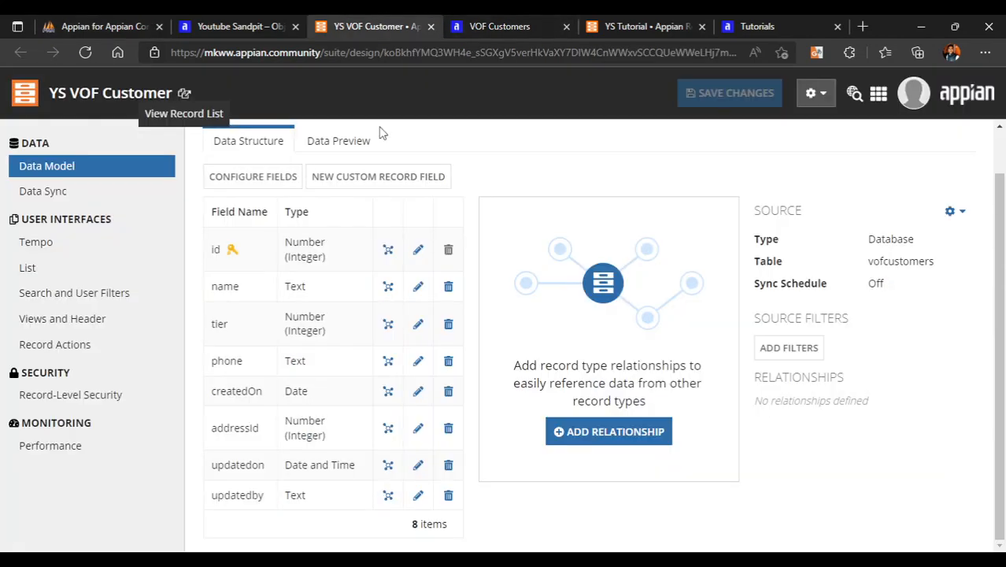
pyautogui.click(496, 26)
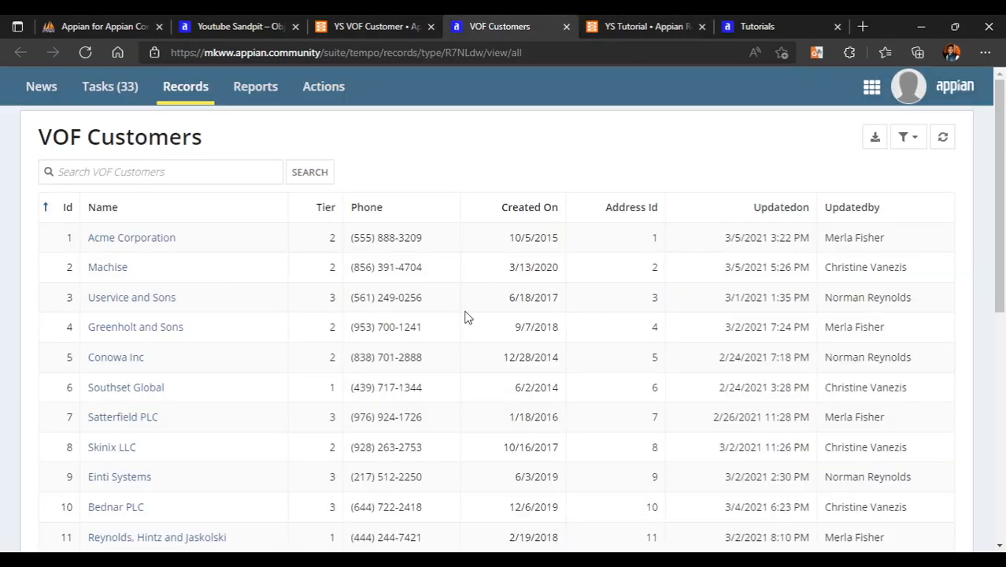
pyautogui.scroll(-2, 472, 362)
pyautogui.scroll(-3, 481, 399)
pyautogui.scroll(5, 480, 399)
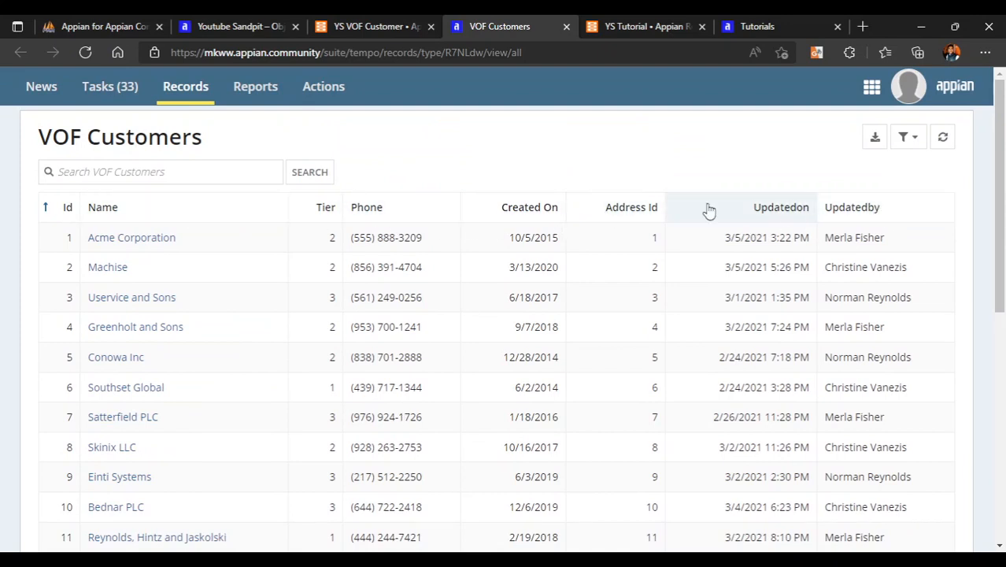
# - Go back to the YS VOF Customer record type and open its record list for editing
pyautogui.click(290, 19)
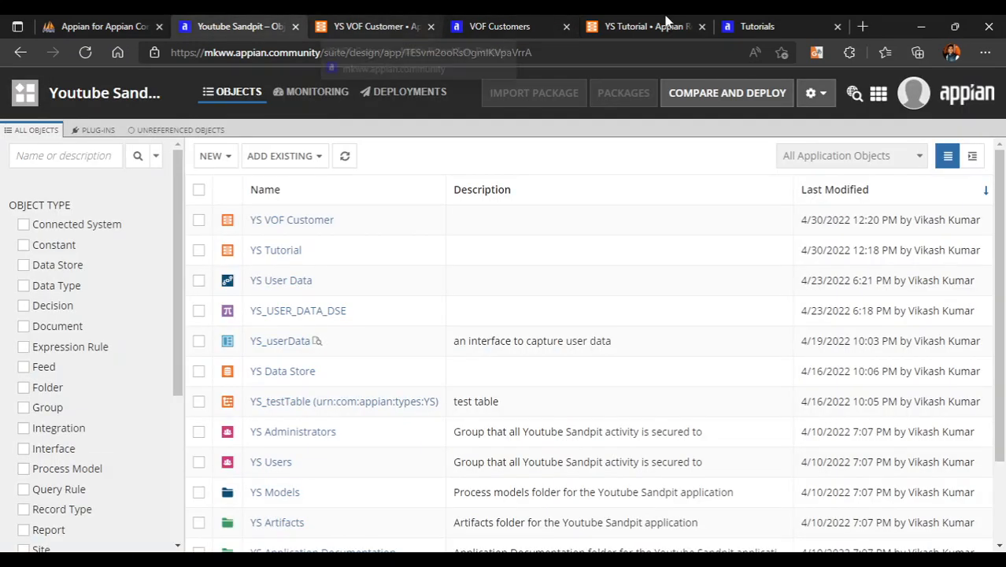
pyautogui.click(662, 24)
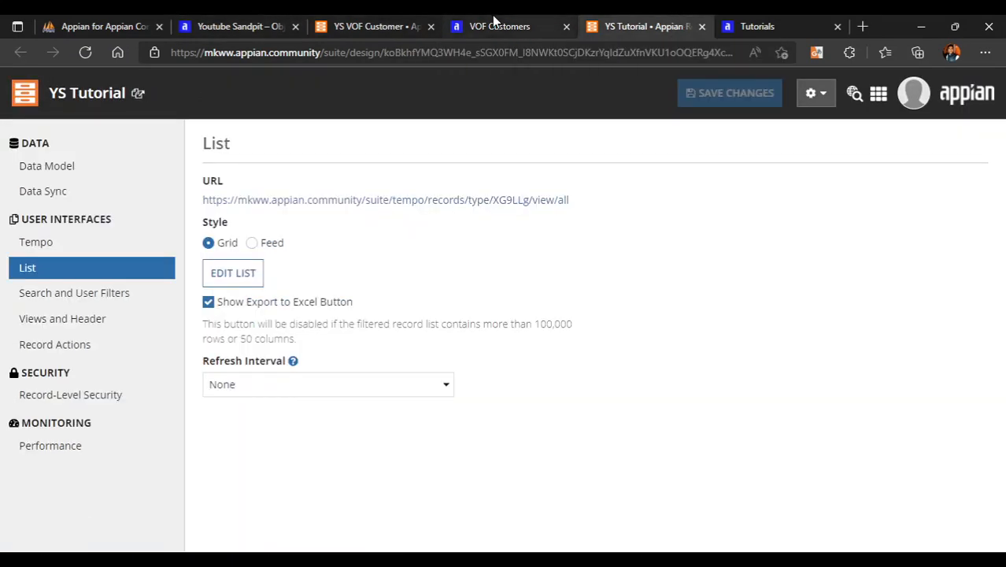
pyautogui.click(494, 24)
pyautogui.click(394, 23)
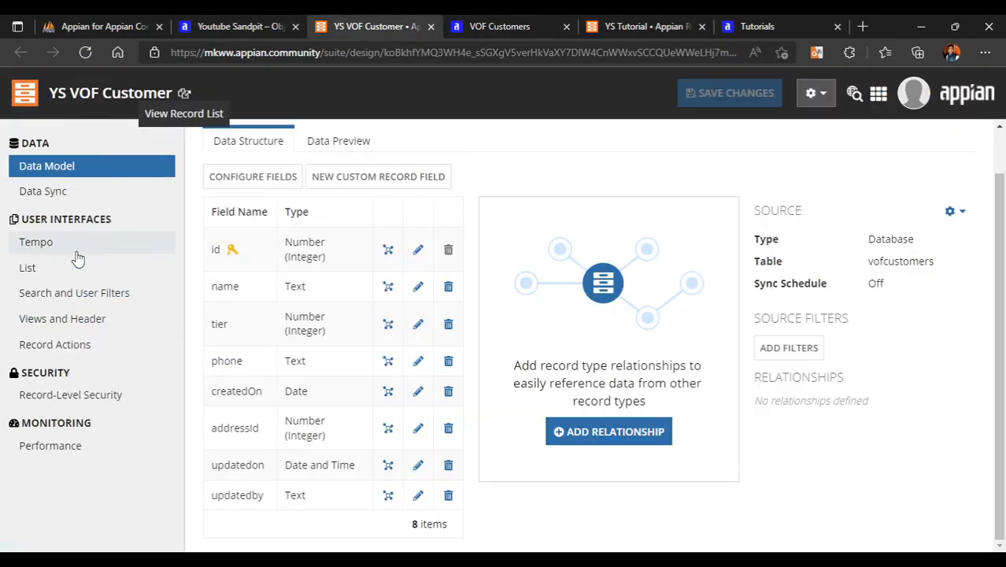
pyautogui.click(51, 270)
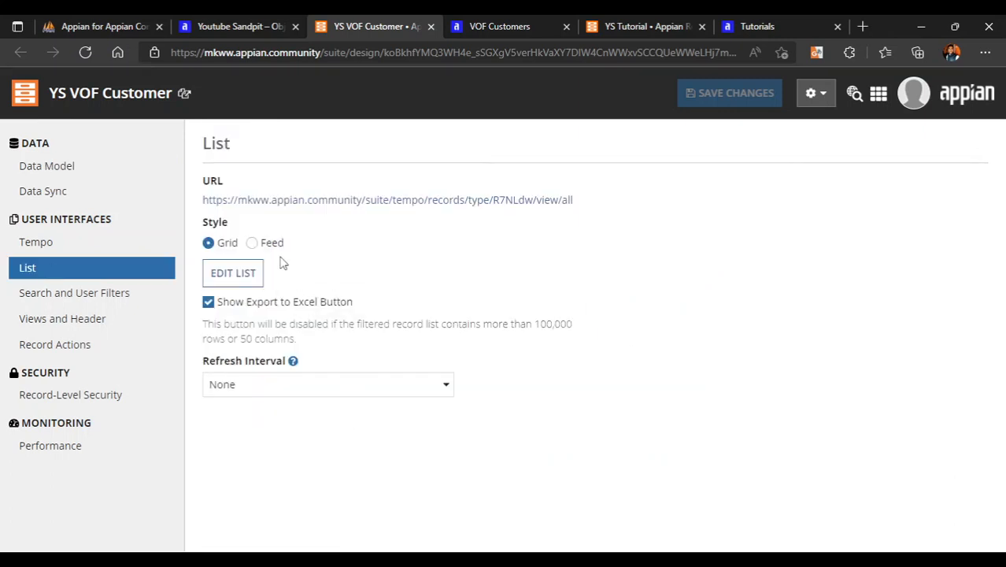
pyautogui.click(235, 280)
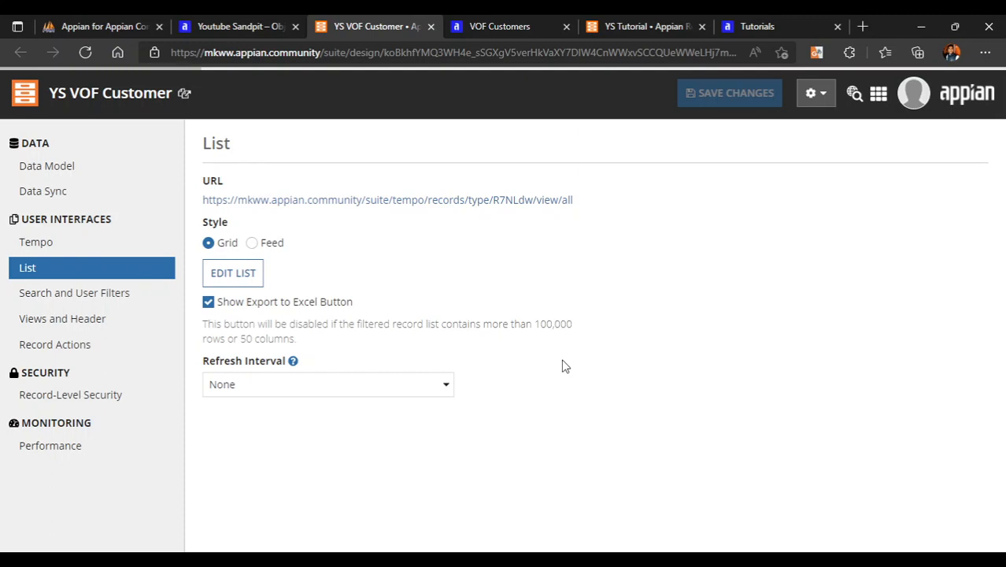
# - Change the label of the Updatedon column in the record list grid to "Updated On"
pyautogui.scroll(-1, 352, 293)
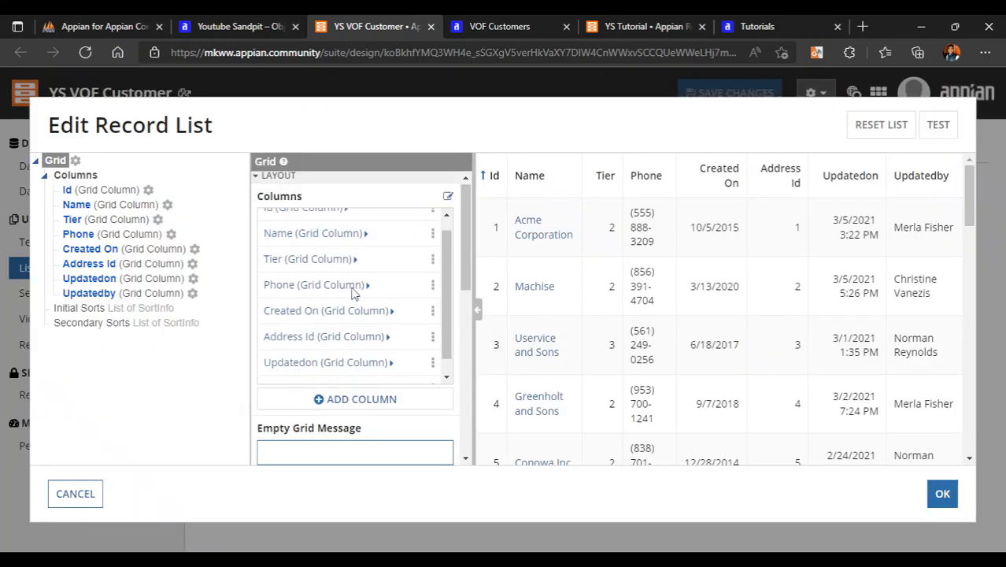
pyautogui.scroll(-1, 353, 293)
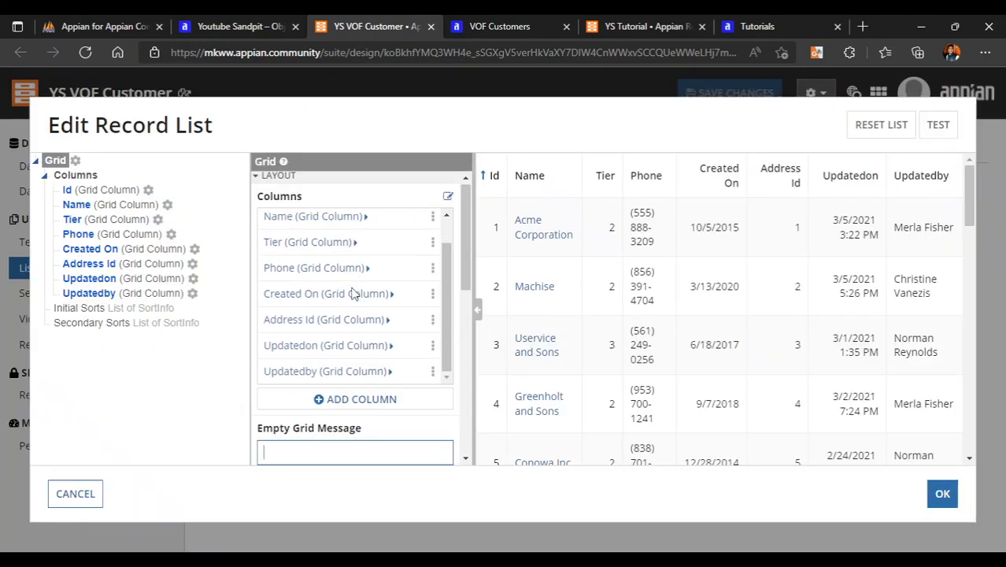
pyautogui.click(356, 350)
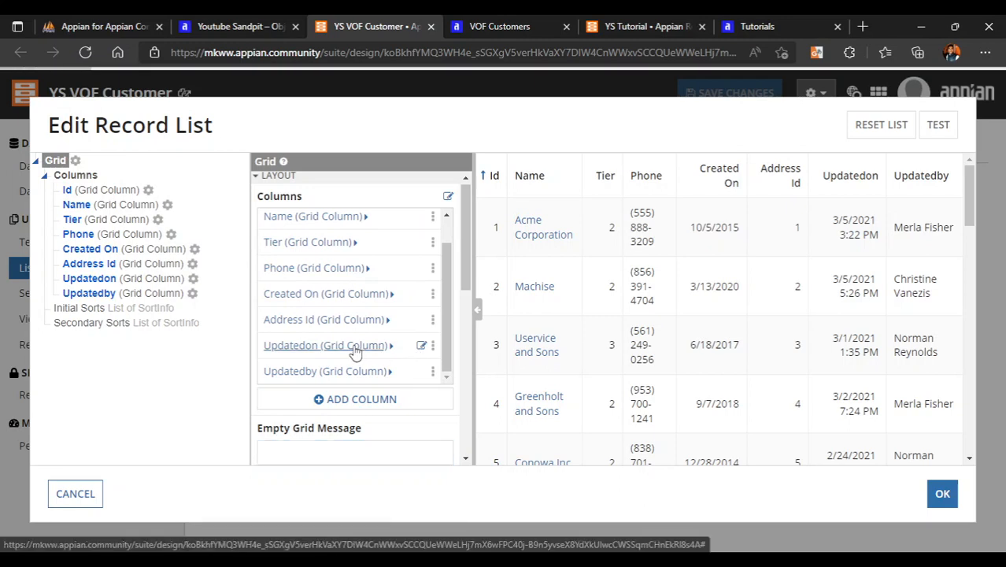
pyautogui.click(310, 222)
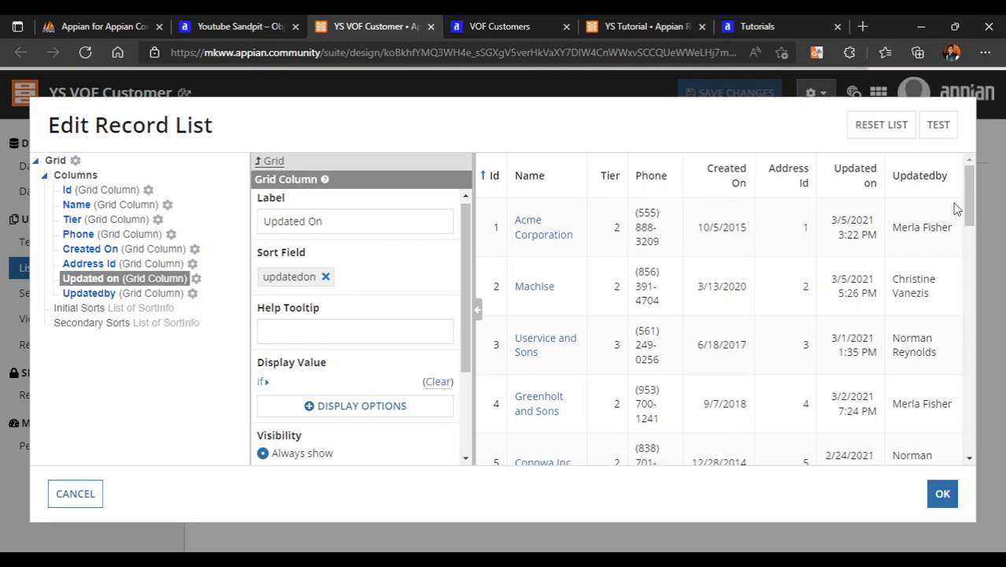
# - Change the label of the Updatedby column to "Updated By" and return to the grid's overall settings
pyautogui.scroll(-1, 329, 371)
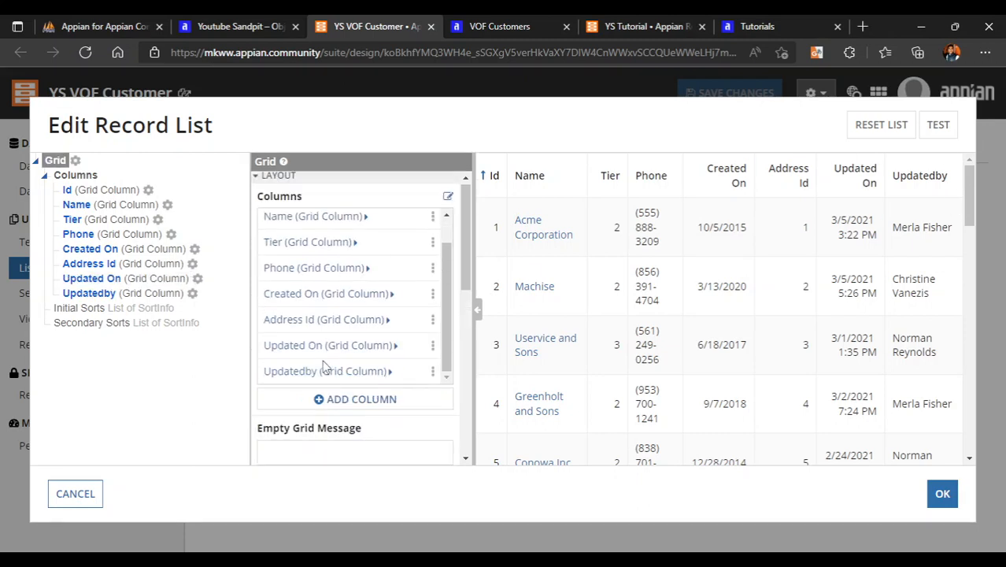
pyautogui.click(316, 374)
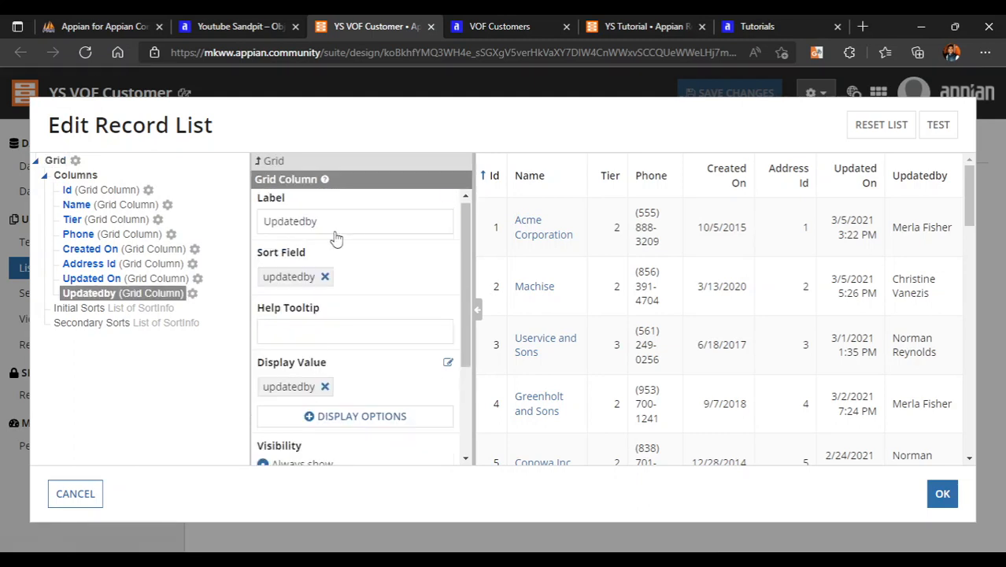
pyautogui.click(306, 221)
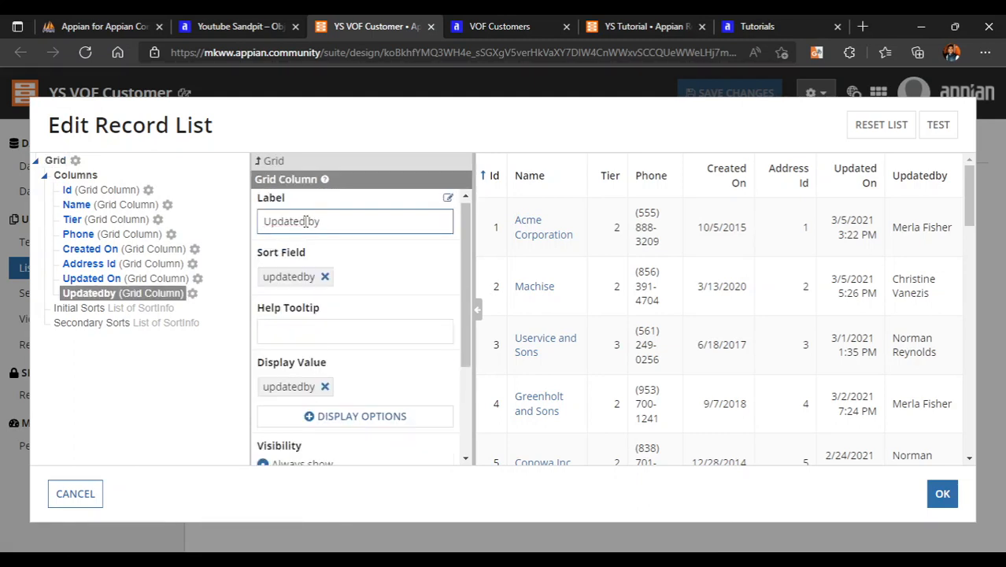
pyautogui.press('Delete')
pyautogui.write('B')
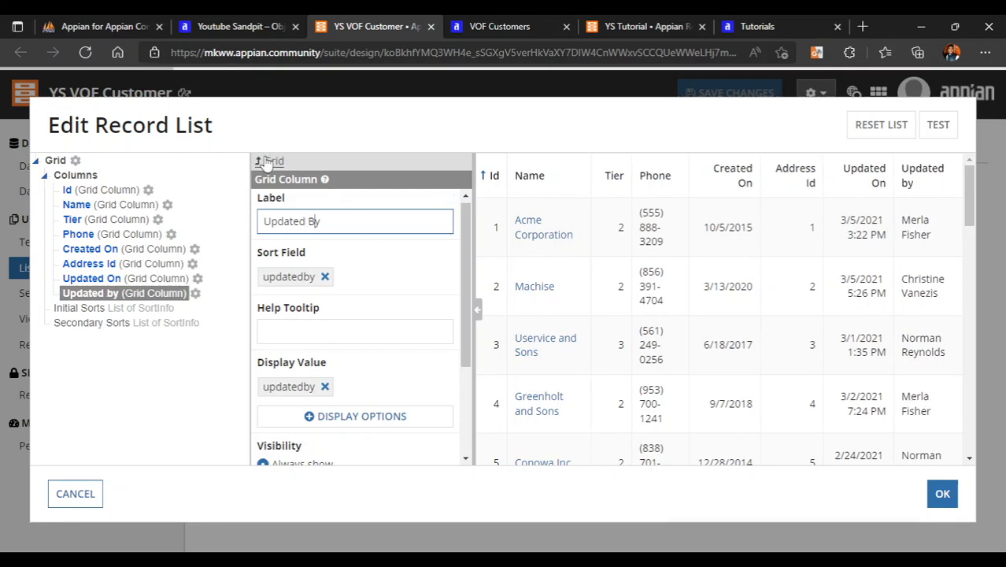
pyautogui.click(267, 163)
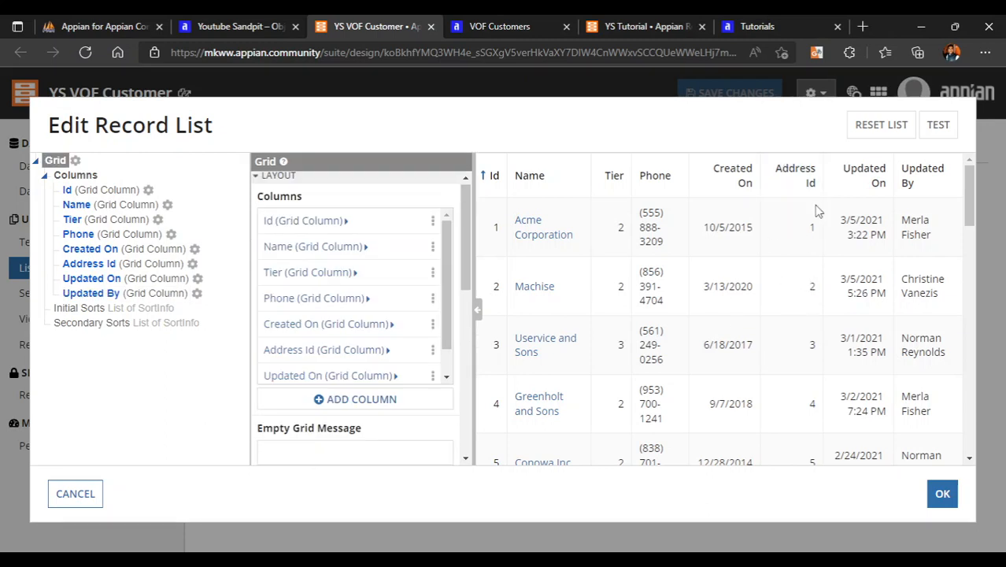
# - Remove the Address Id column from the record list grid, accept the list edits and save the record type
pyautogui.scroll(-1, 817, 314)
pyautogui.scroll(1, 787, 304)
pyautogui.scroll(-5, 806, 323)
pyautogui.scroll(5, 806, 323)
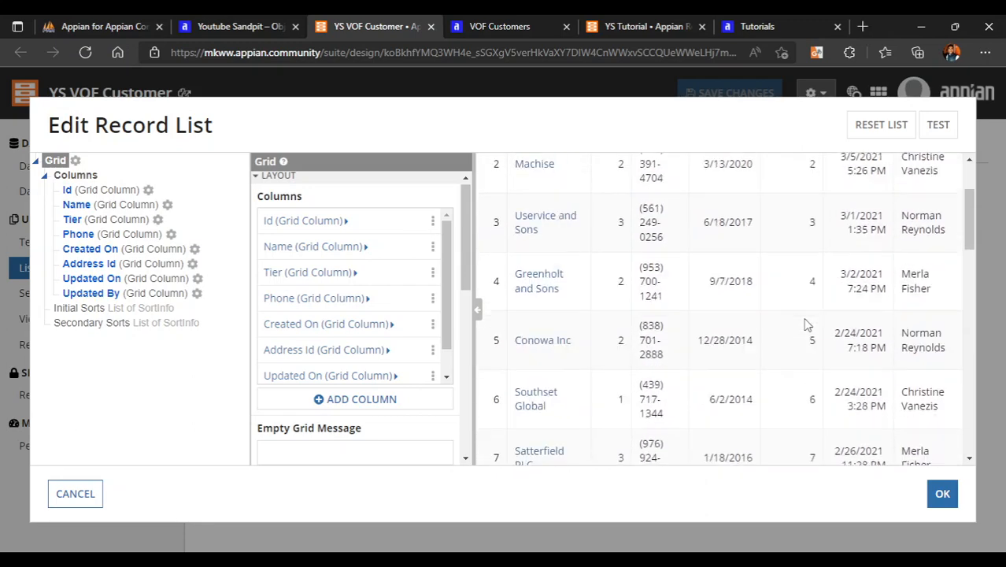
pyautogui.scroll(-1, 354, 331)
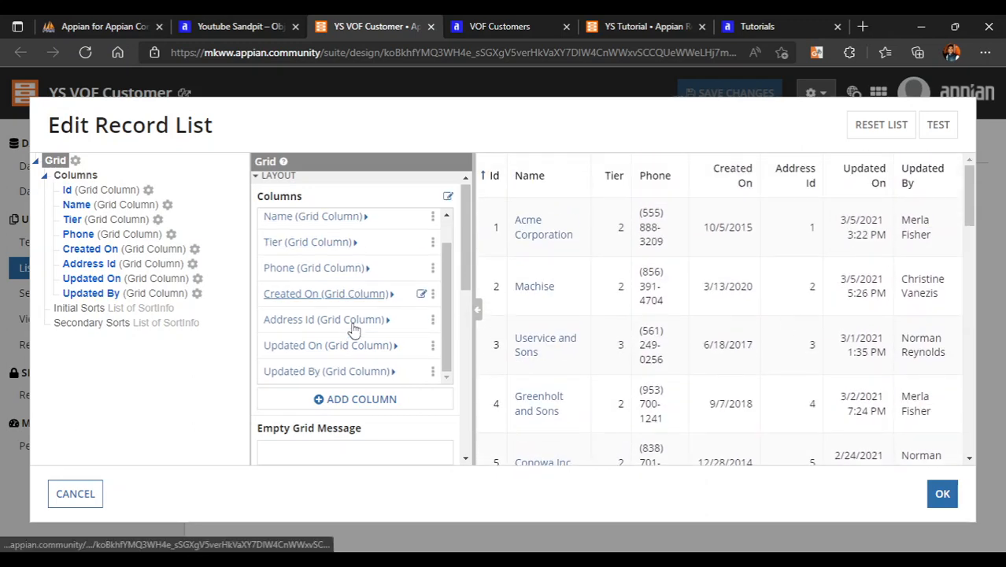
pyautogui.moveTo(433, 316)
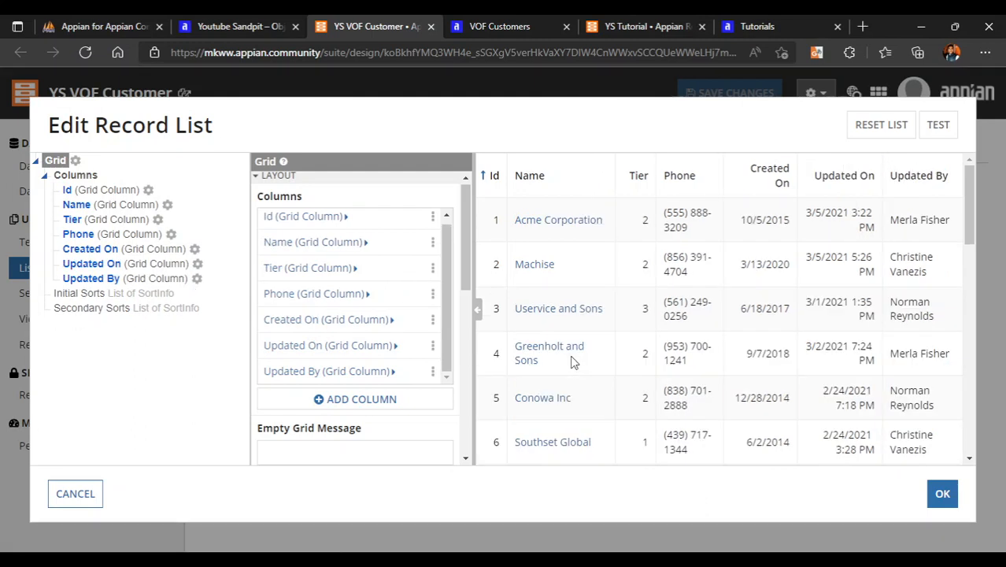
pyautogui.click(939, 493)
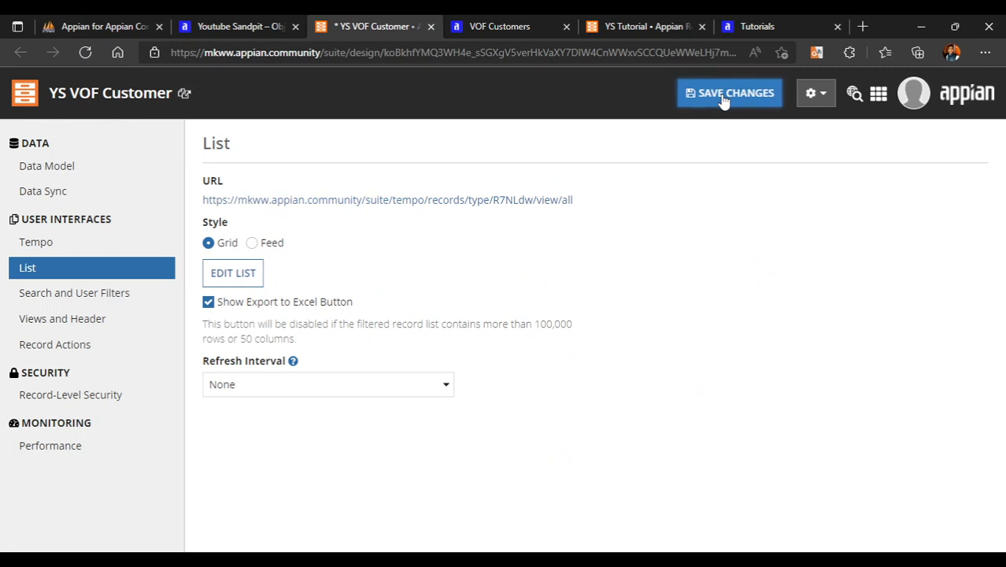
pyautogui.click(723, 94)
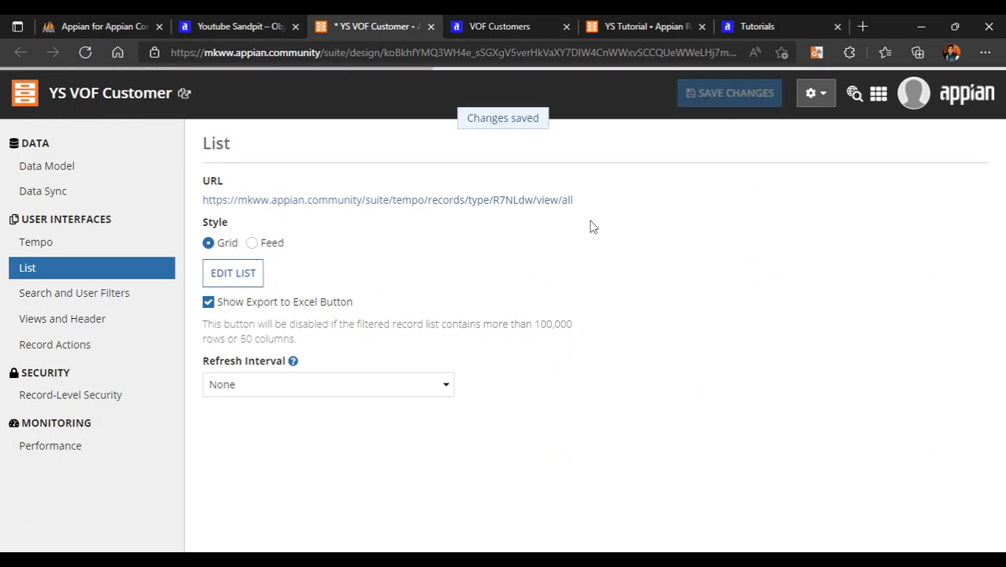
# - Reload the VOF Customers record list and examine its columns, rows and item count
pyautogui.click(499, 26)
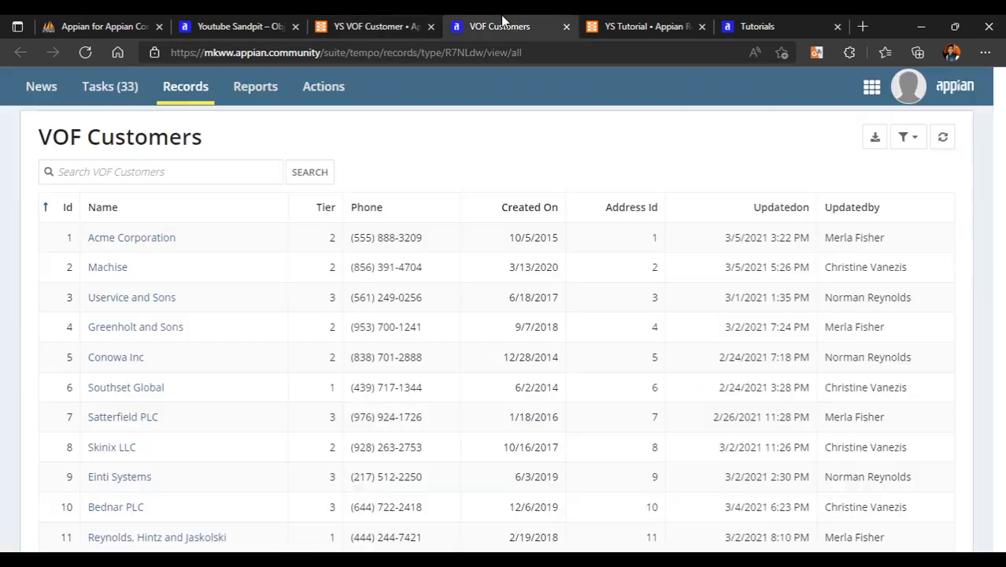
pyautogui.click(86, 53)
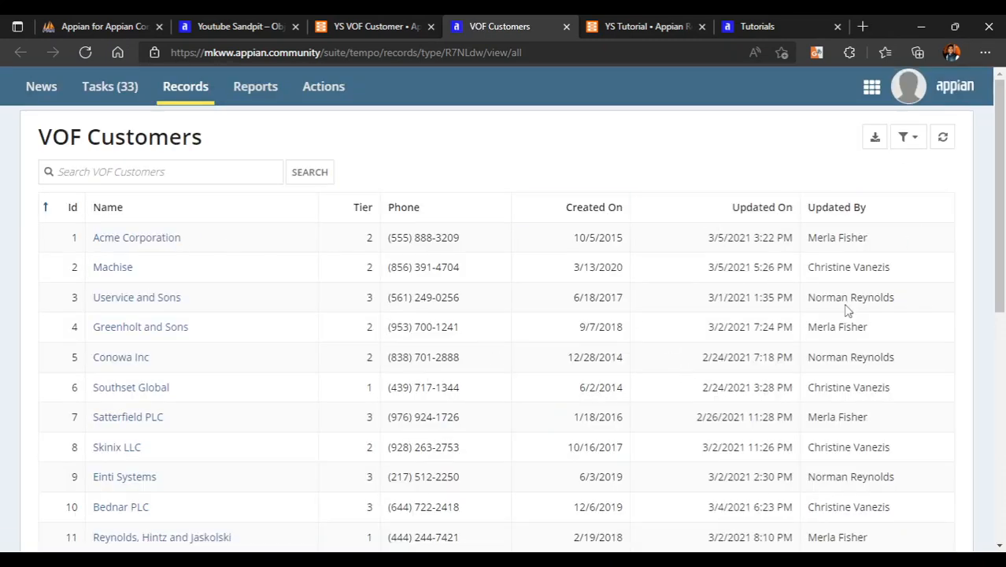
pyautogui.scroll(-6, 846, 303)
pyautogui.scroll(6, 846, 306)
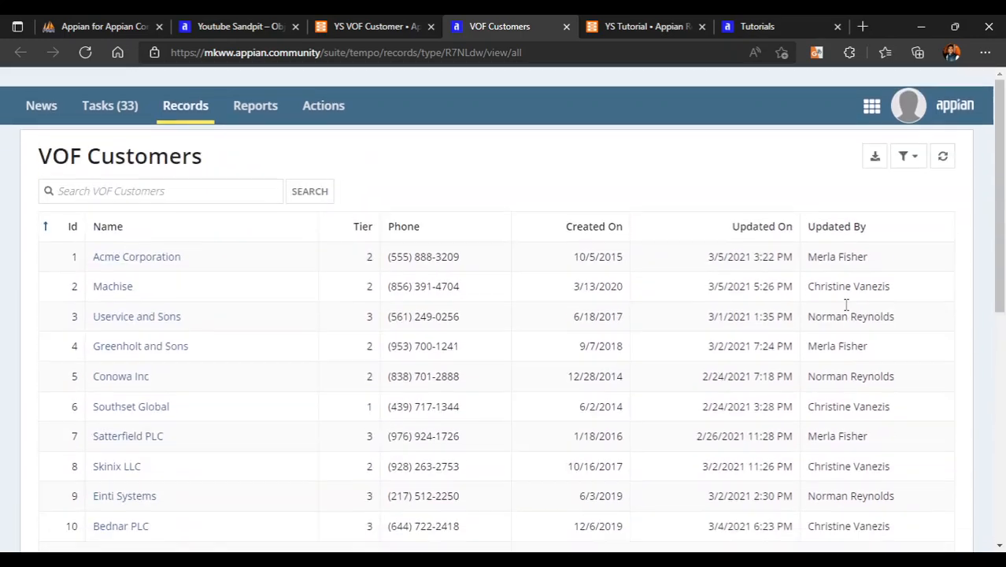
pyautogui.scroll(-6, 634, 498)
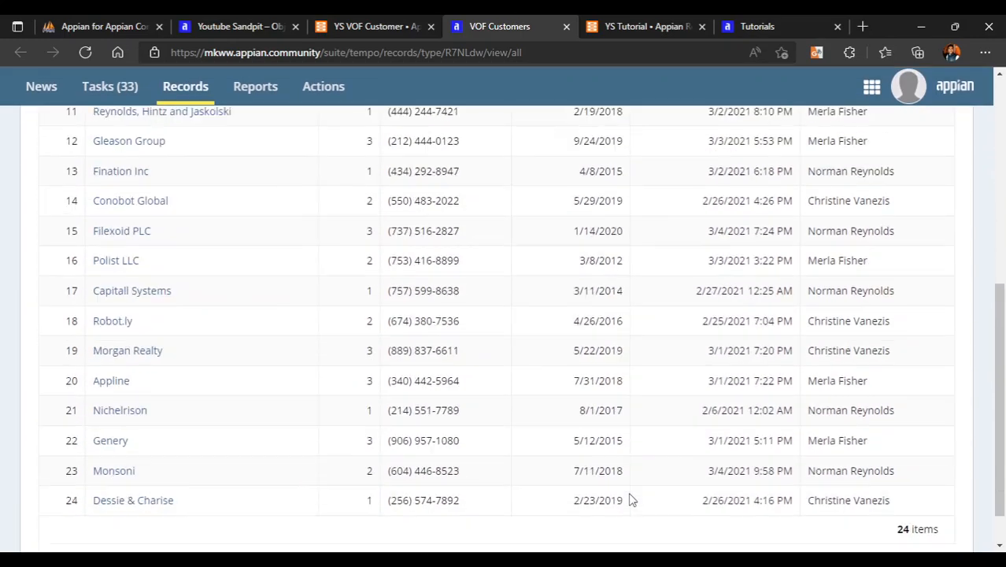
pyautogui.scroll(6, 635, 499)
pyautogui.scroll(-1, 538, 446)
pyautogui.scroll(-6, 535, 445)
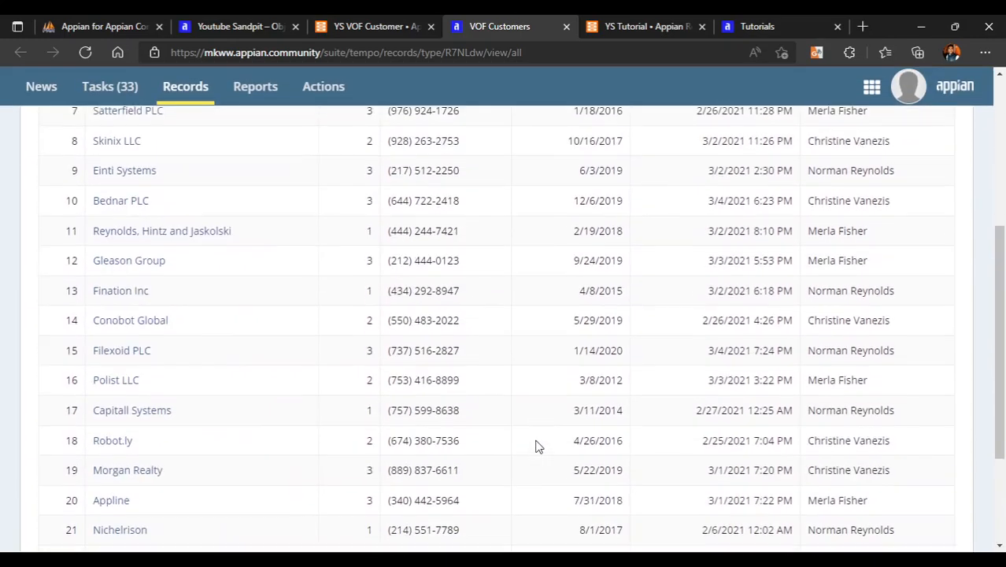
pyautogui.scroll(6, 535, 446)
pyautogui.scroll(2, 543, 425)
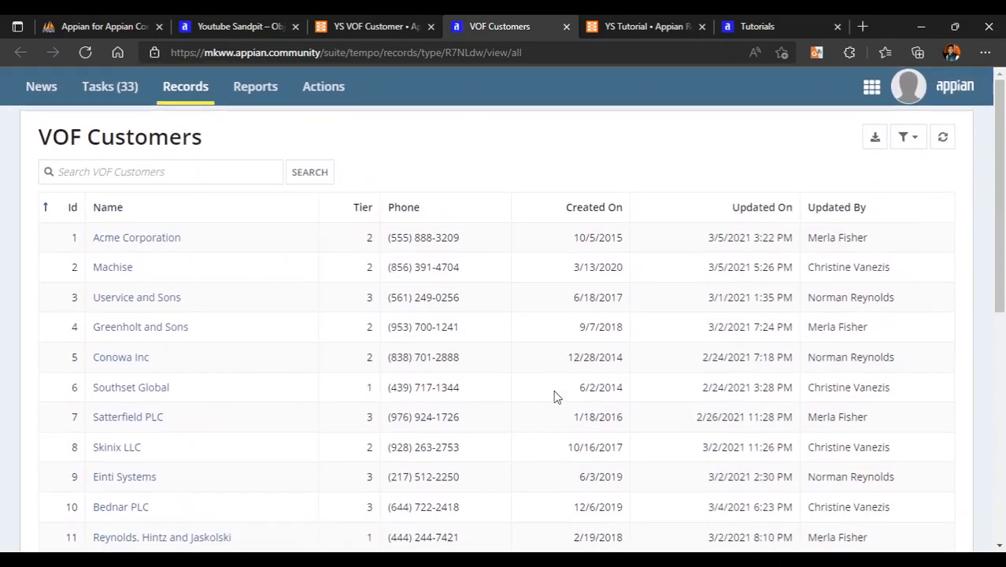
pyautogui.scroll(-3, 555, 396)
pyautogui.scroll(-2, 573, 397)
pyautogui.scroll(-1, 574, 396)
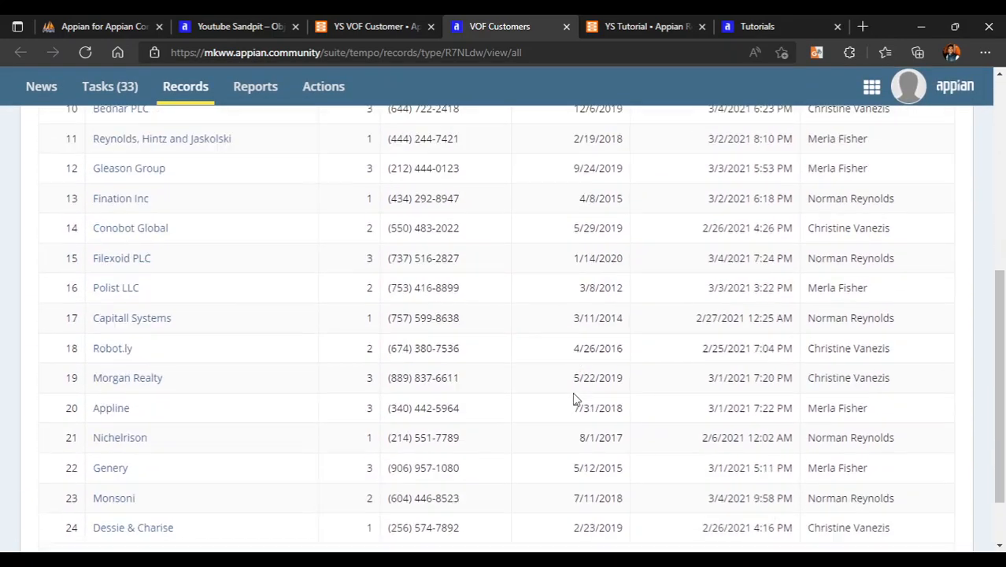
pyautogui.scroll(-2, 782, 471)
pyautogui.moveTo(896, 481); pyautogui.dragTo(925, 479)
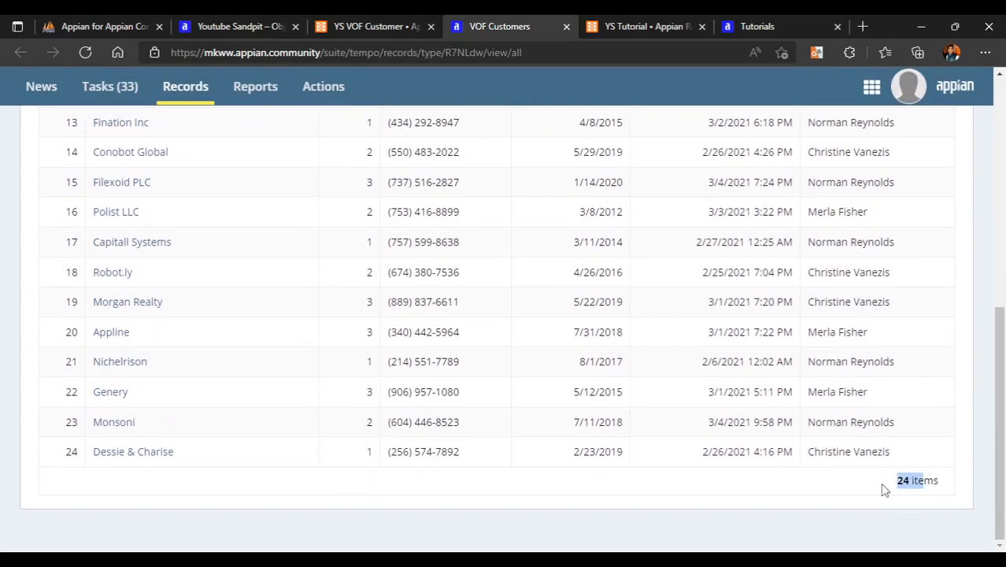
pyautogui.click(829, 493)
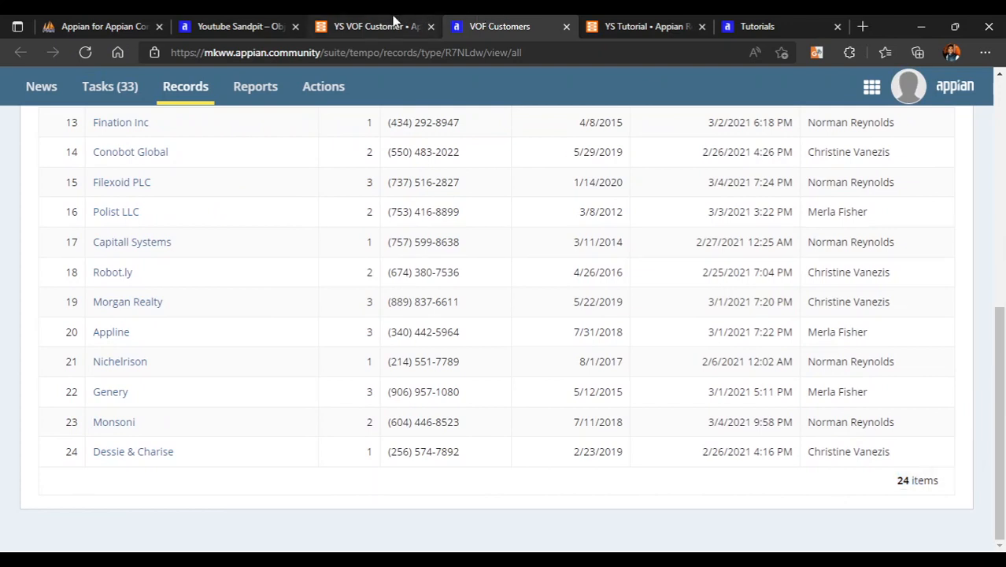
# - Set the YS VOF Customer record list to display 10 rows per page and save the record type
pyautogui.click(370, 26)
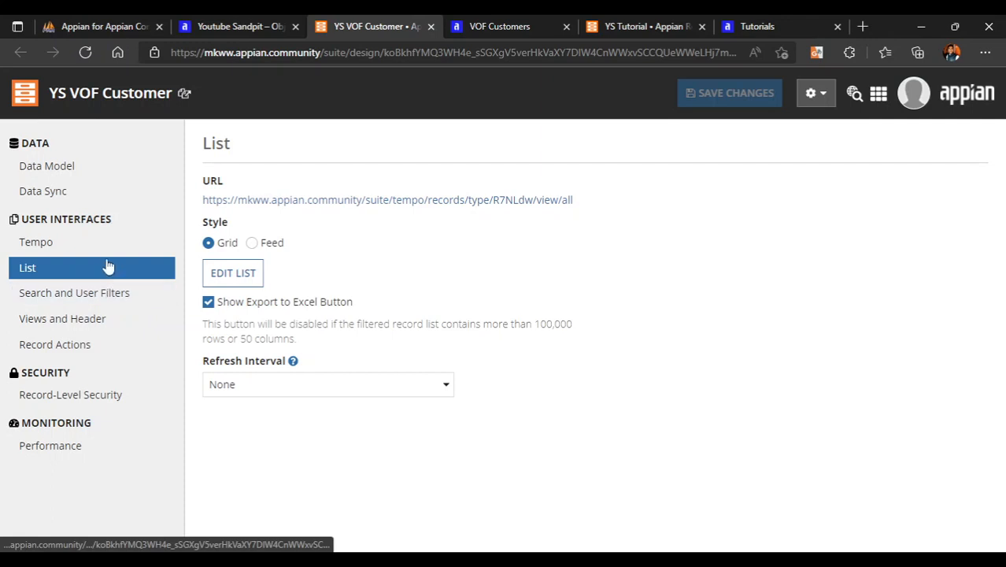
pyautogui.click(232, 272)
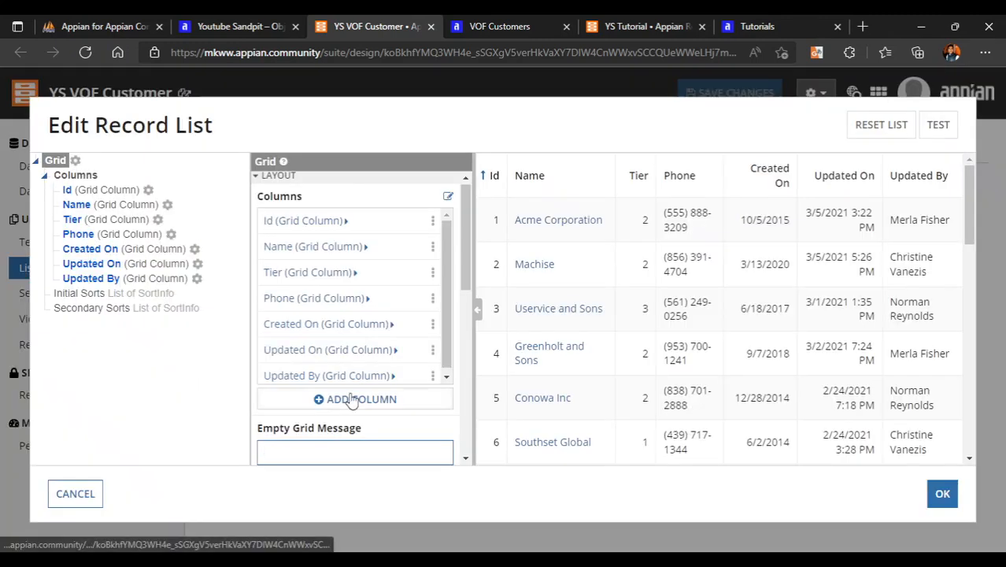
pyautogui.scroll(-4, 391, 364)
pyautogui.scroll(1, 281, 297)
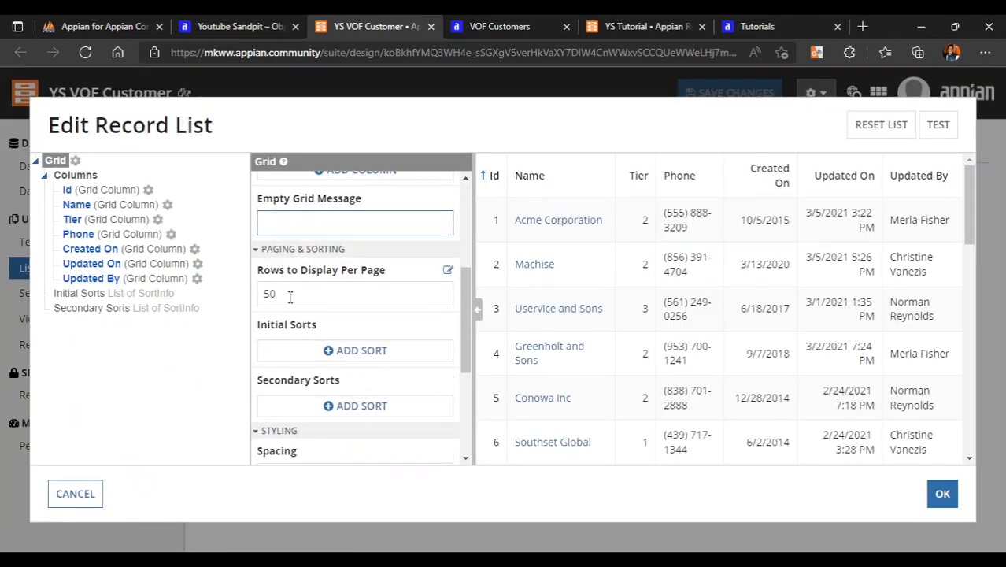
pyautogui.doubleClick(290, 296)
pyautogui.write('10')
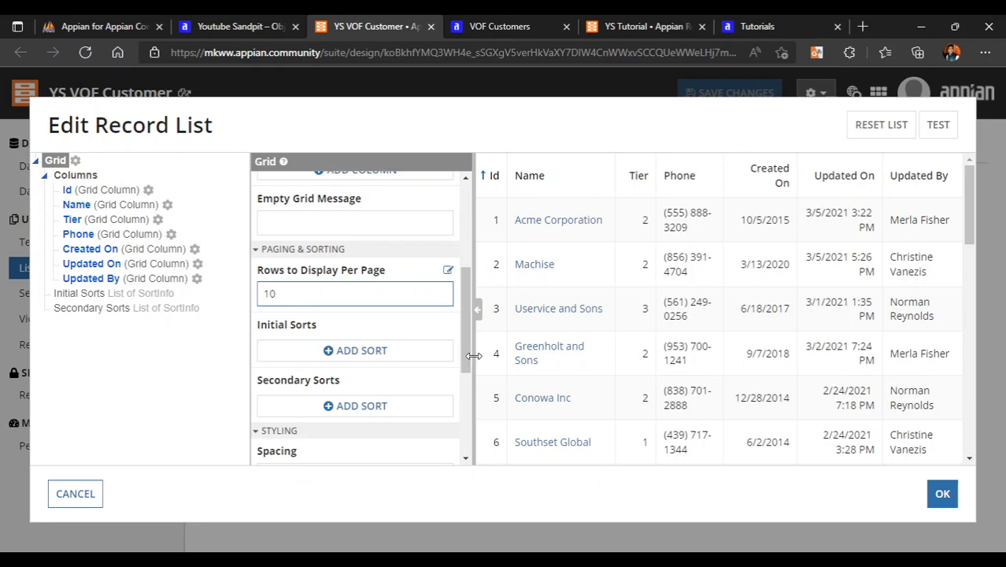
pyautogui.click(936, 503)
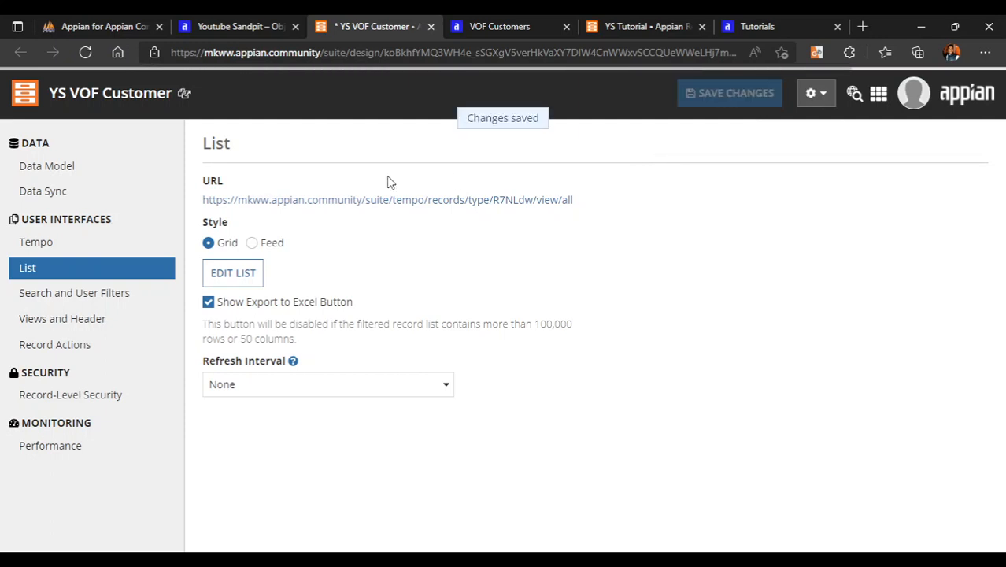
# - Reload the VOF Customers record list, page through its records and return to the YS VOF Customer list settings
pyautogui.click(549, 20)
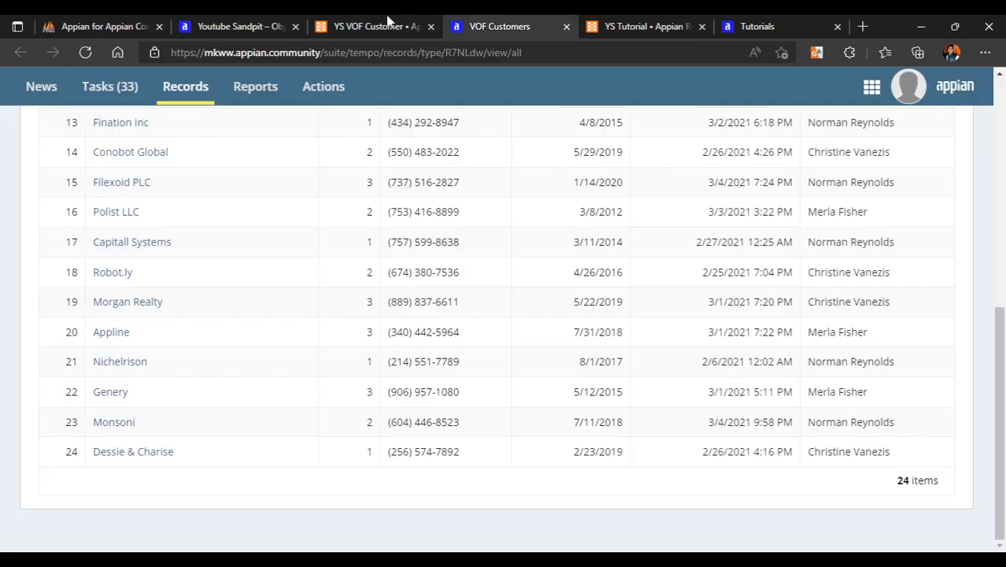
pyautogui.click(85, 52)
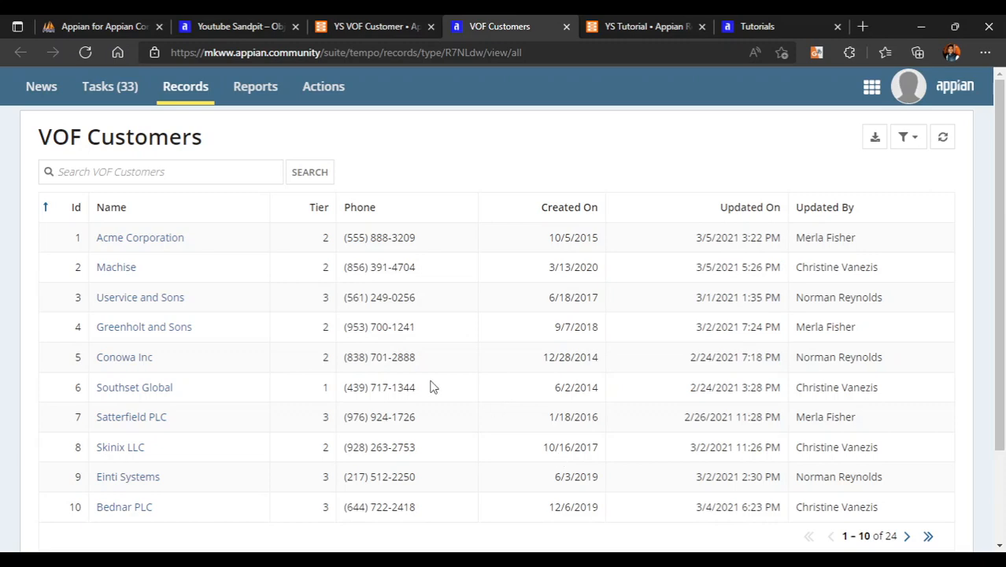
pyautogui.scroll(-2, 540, 402)
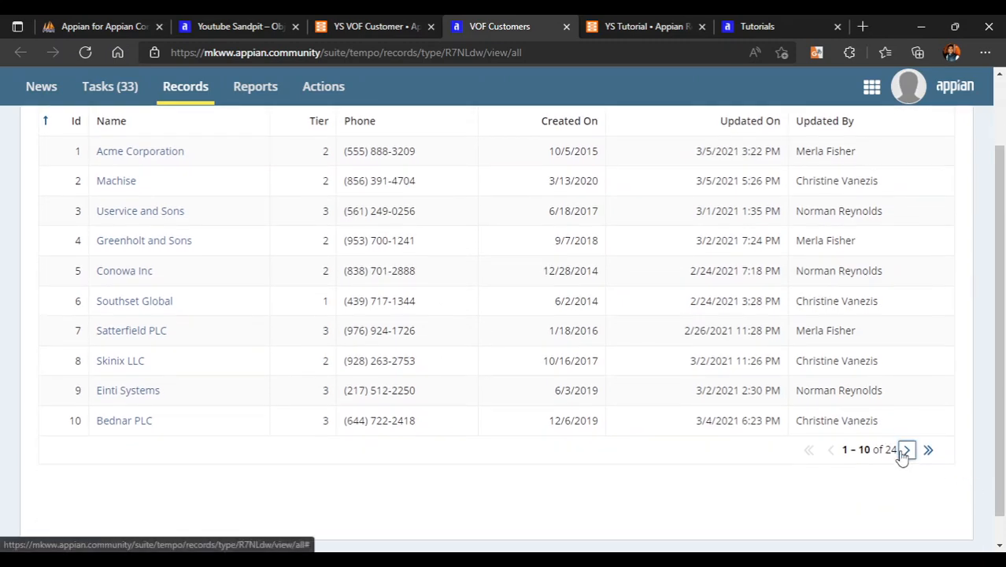
pyautogui.click(905, 450)
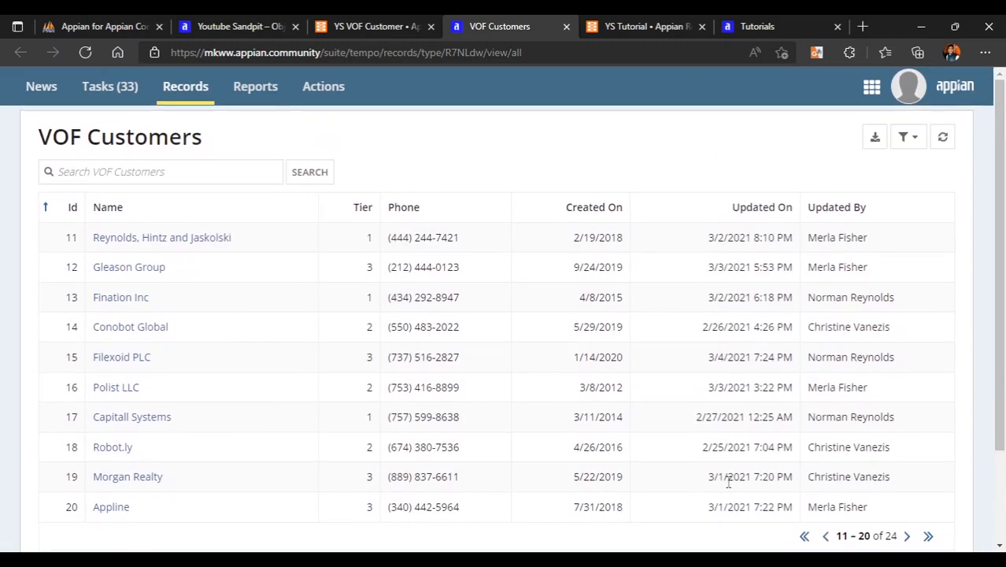
pyautogui.scroll(-1, 783, 470)
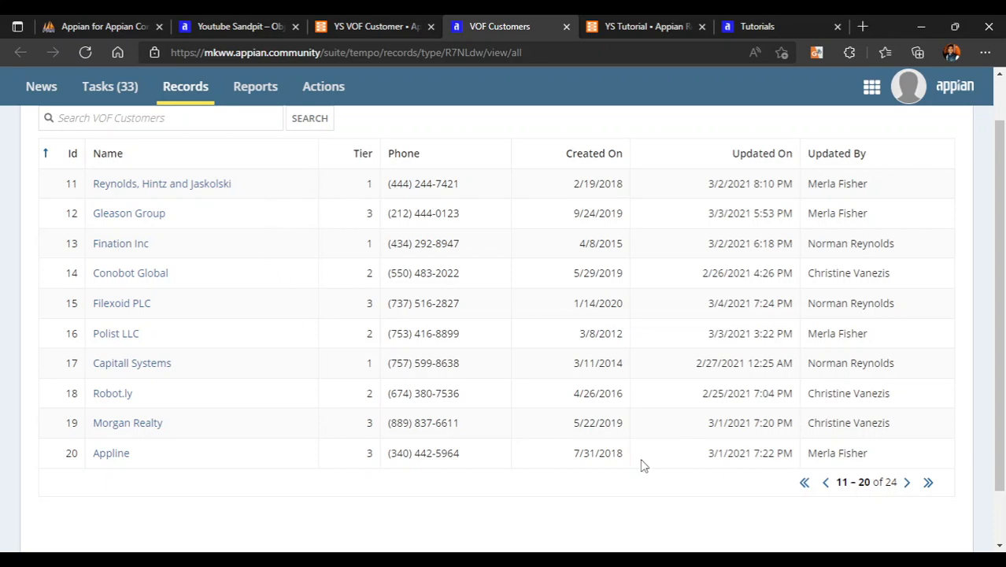
pyautogui.click(907, 483)
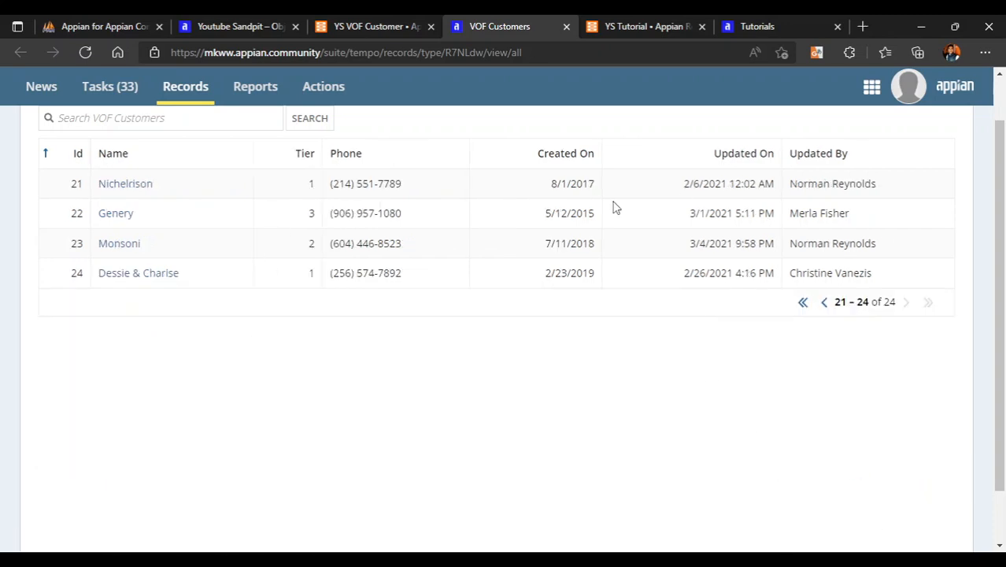
pyautogui.scroll(1, 616, 207)
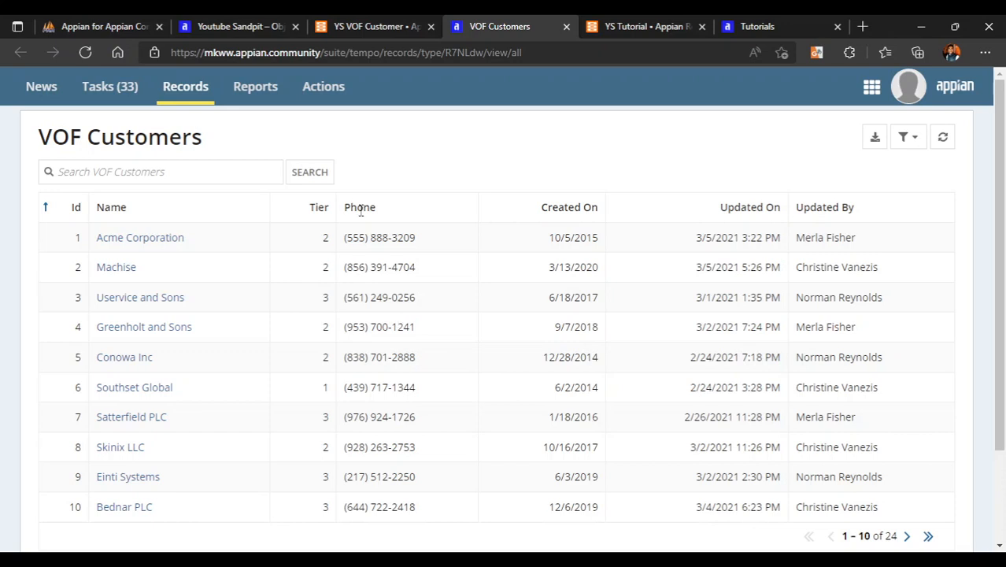
pyautogui.click(357, 23)
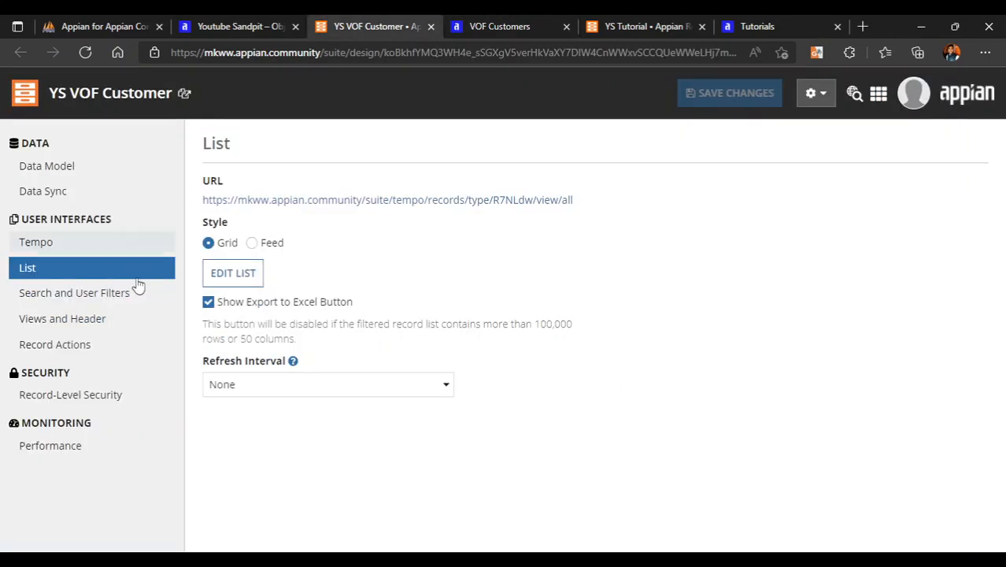